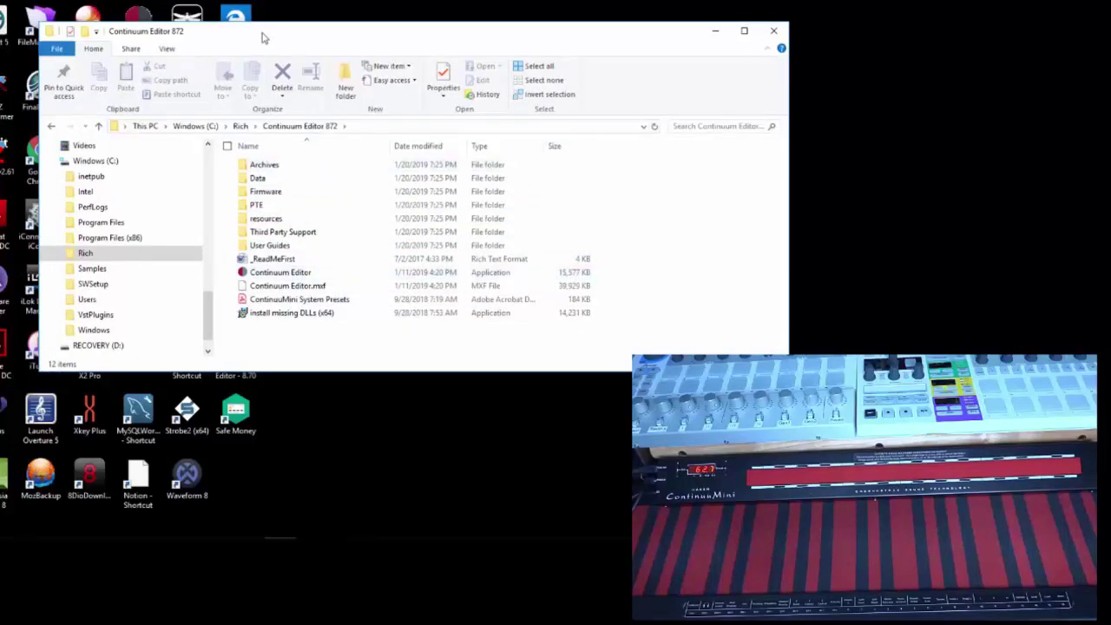
# Move the Explorer window aside and launch Continuum Editor 8.70 from its desktop shortcut.
pyautogui.moveTo(258, 37); pyautogui.dragTo(660, 71)
pyautogui.click(239, 355)
pyautogui.doubleClick(238, 356)
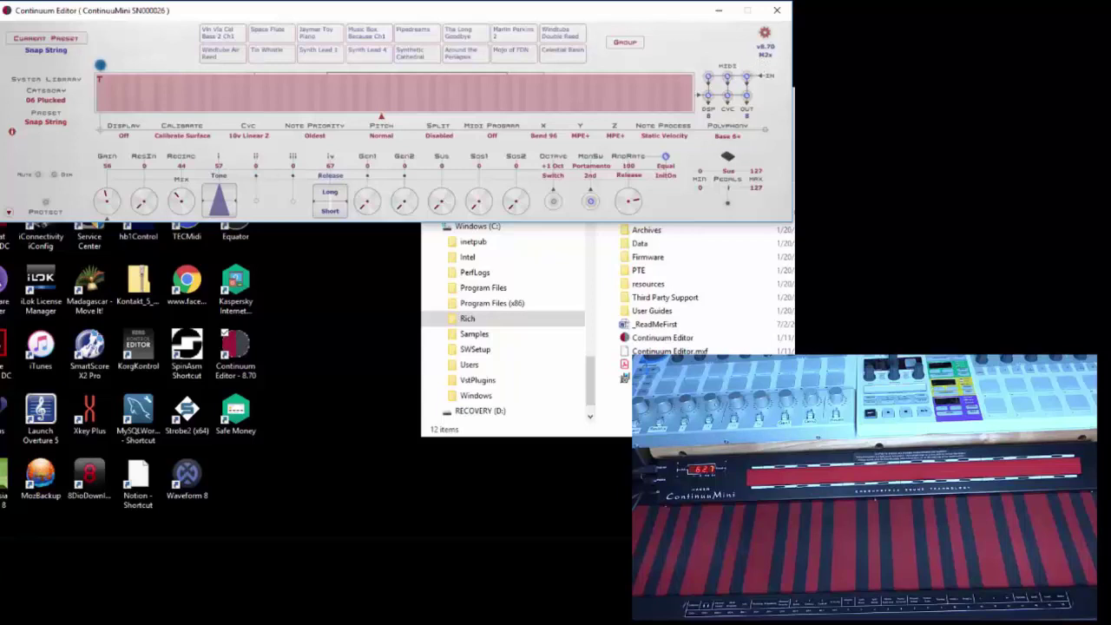
# Uncover the Continuum Editor window from behind the 872 folder and open its gear settings menu.
pyautogui.moveTo(912, 100); pyautogui.dragTo(530, 69)
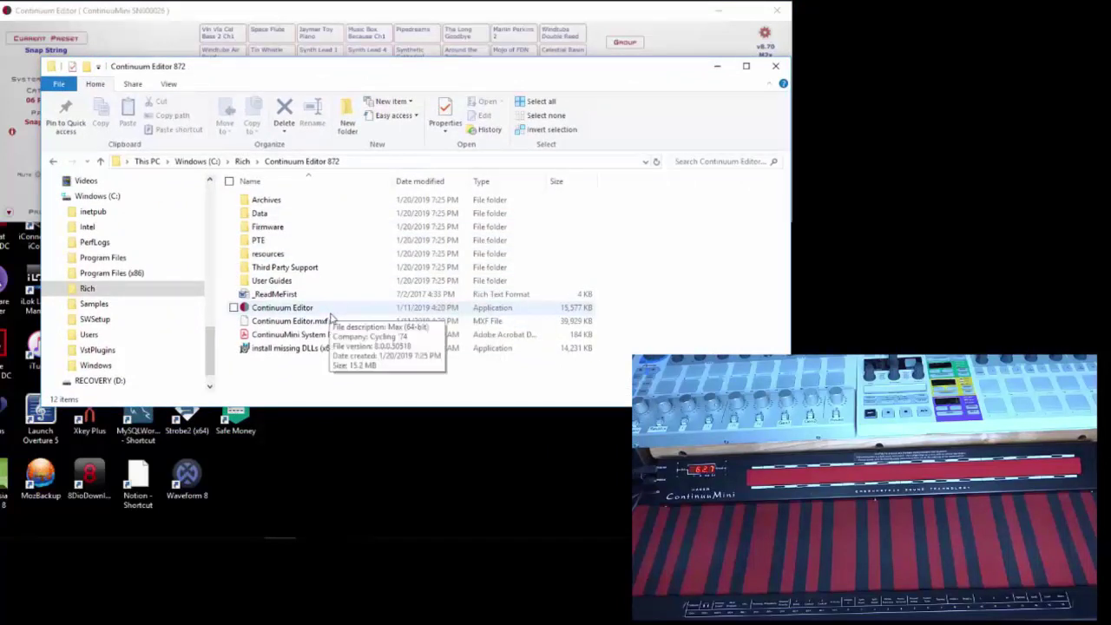
pyautogui.moveTo(345, 72); pyautogui.dragTo(678, 171)
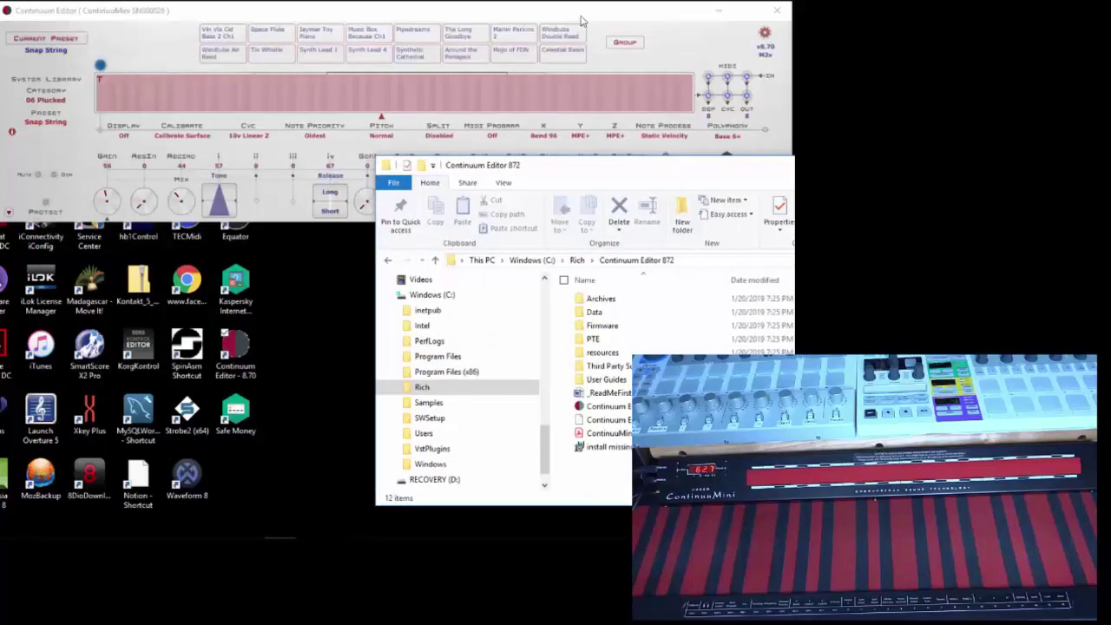
pyautogui.moveTo(590, 19); pyautogui.dragTo(524, 23)
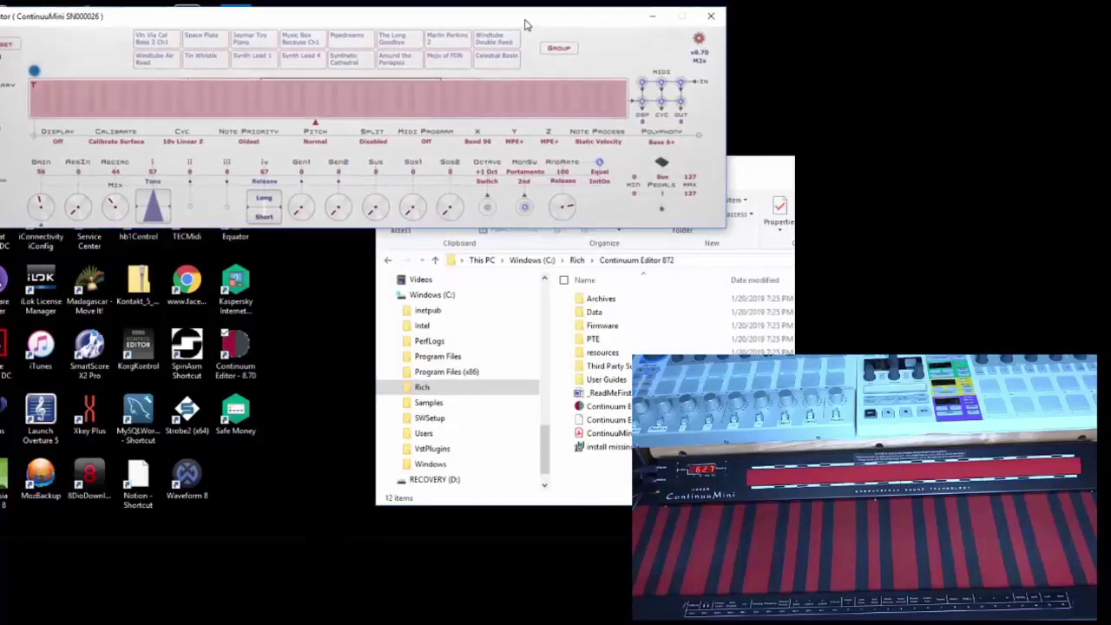
pyautogui.click(700, 39)
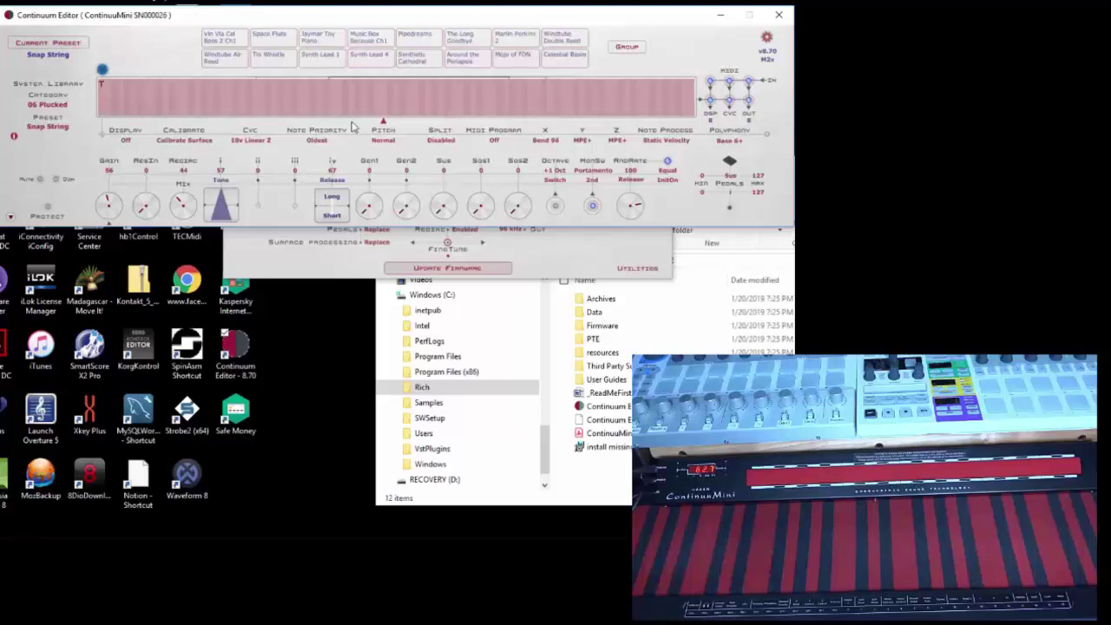
# Place Midi and Global Settings up high beside the Continuum Editor 872 install folder.
pyautogui.click(577, 260)
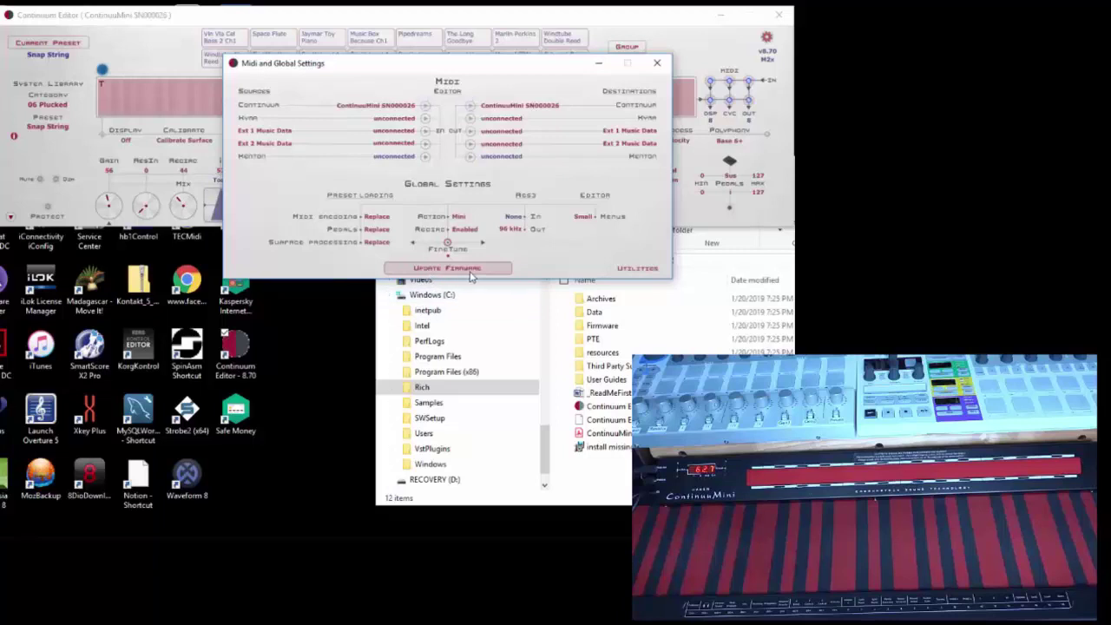
pyautogui.moveTo(495, 66); pyautogui.dragTo(447, 12)
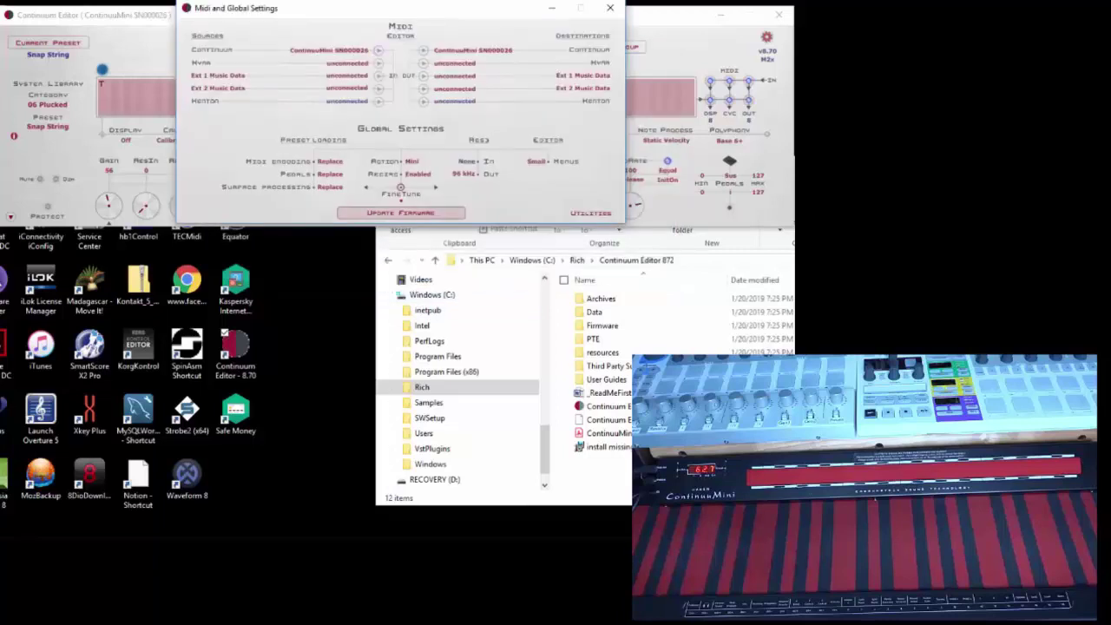
pyautogui.moveTo(875, 166); pyautogui.dragTo(533, 135)
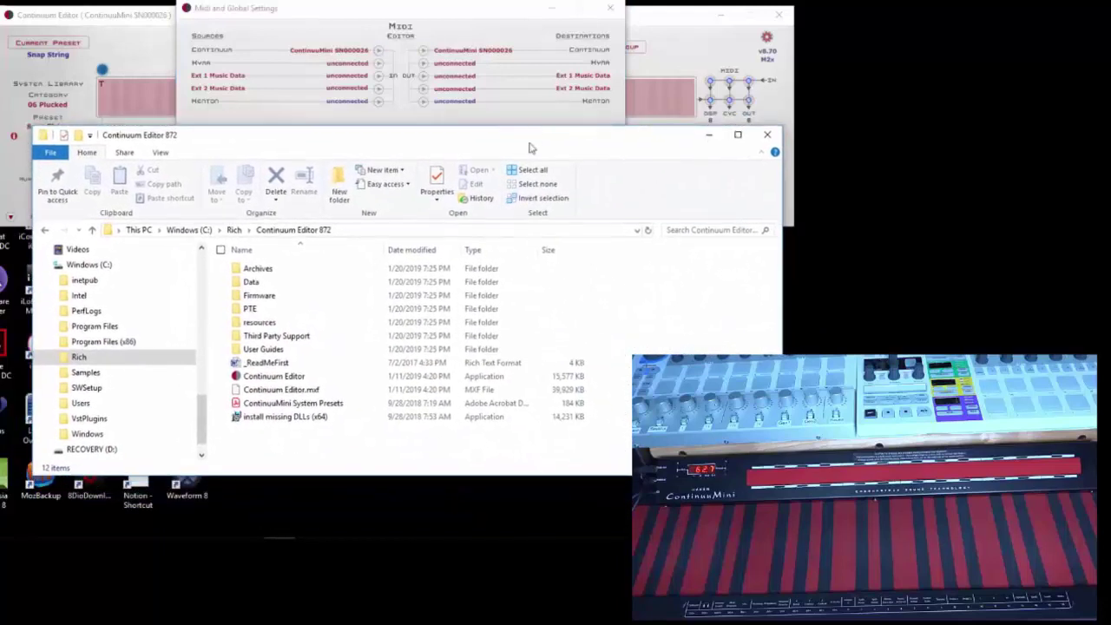
# Drag ContinuuMini 870 (program only) from the Firmware folder onto Update Firmware.
pyautogui.doubleClick(302, 295)
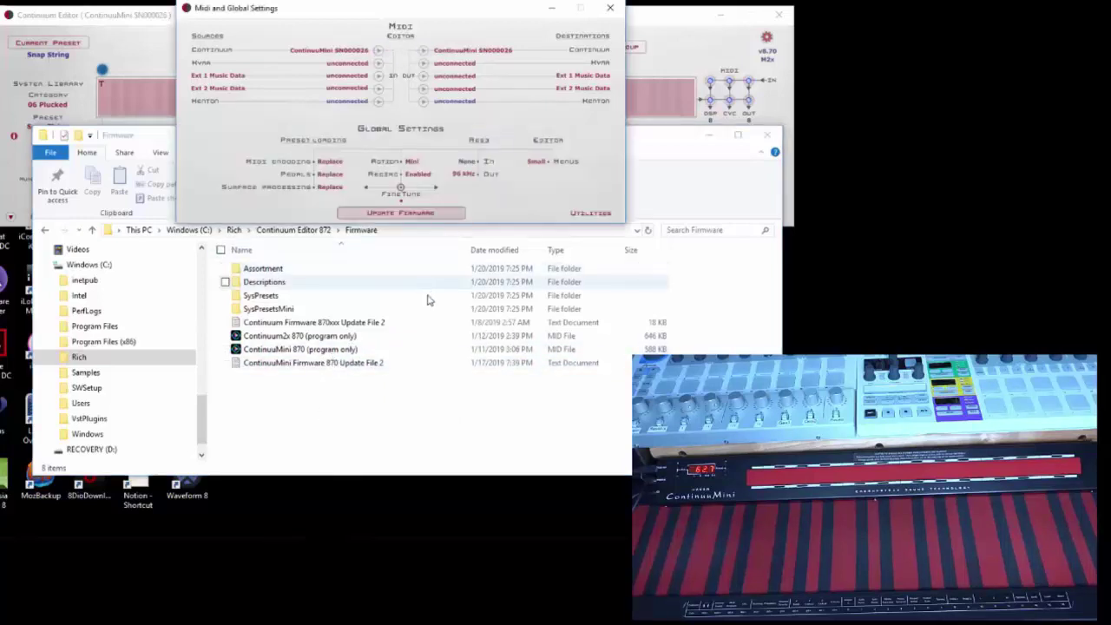
pyautogui.click(301, 349)
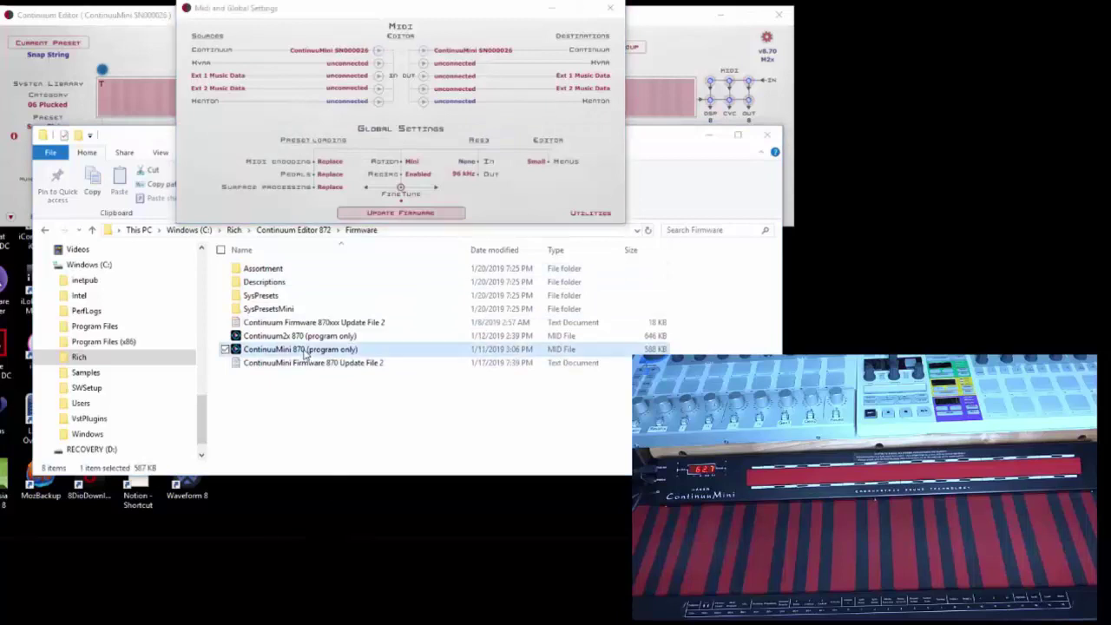
pyautogui.moveTo(302, 349); pyautogui.dragTo(414, 221)
pyautogui.click(357, 350)
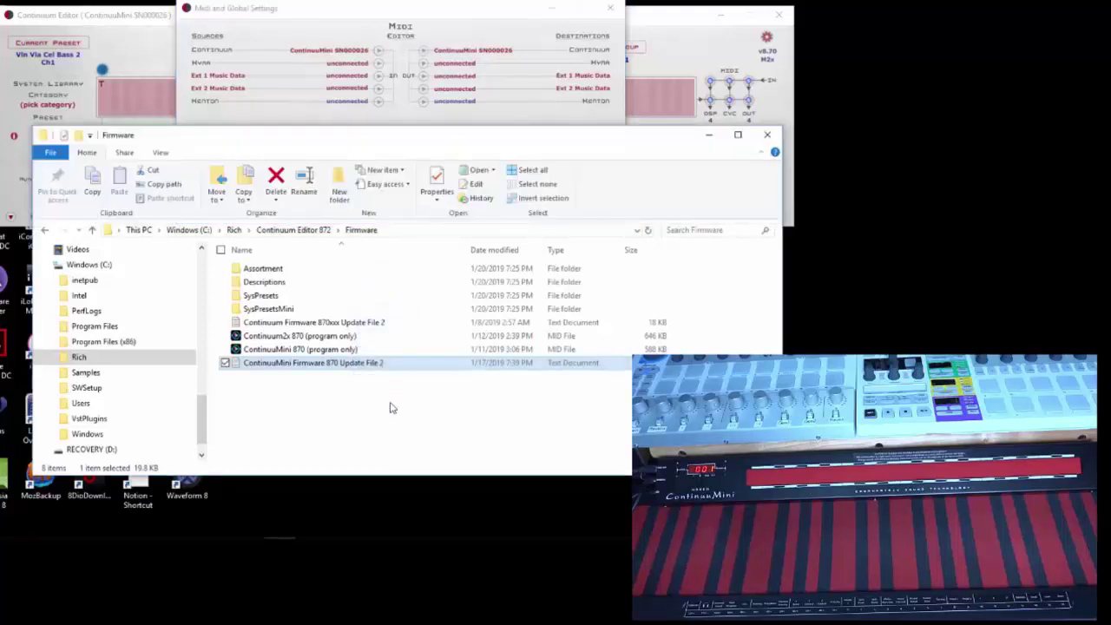
# Close Midi and Global Settings and switch the editor to Matrix View.
pyautogui.click(505, 10)
pyautogui.click(612, 8)
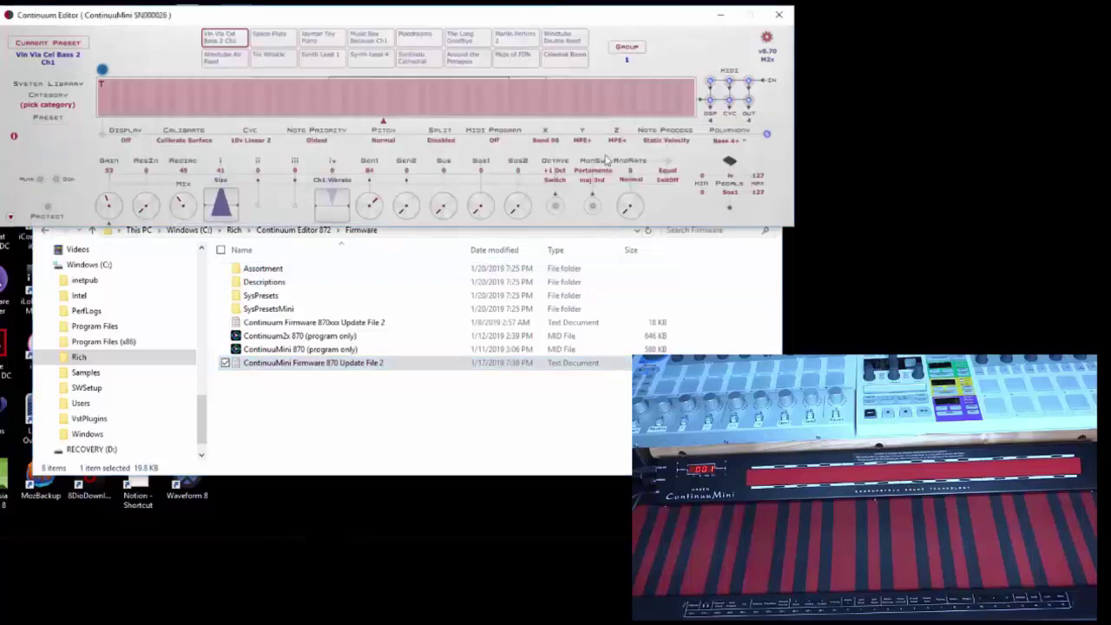
pyautogui.click(11, 218)
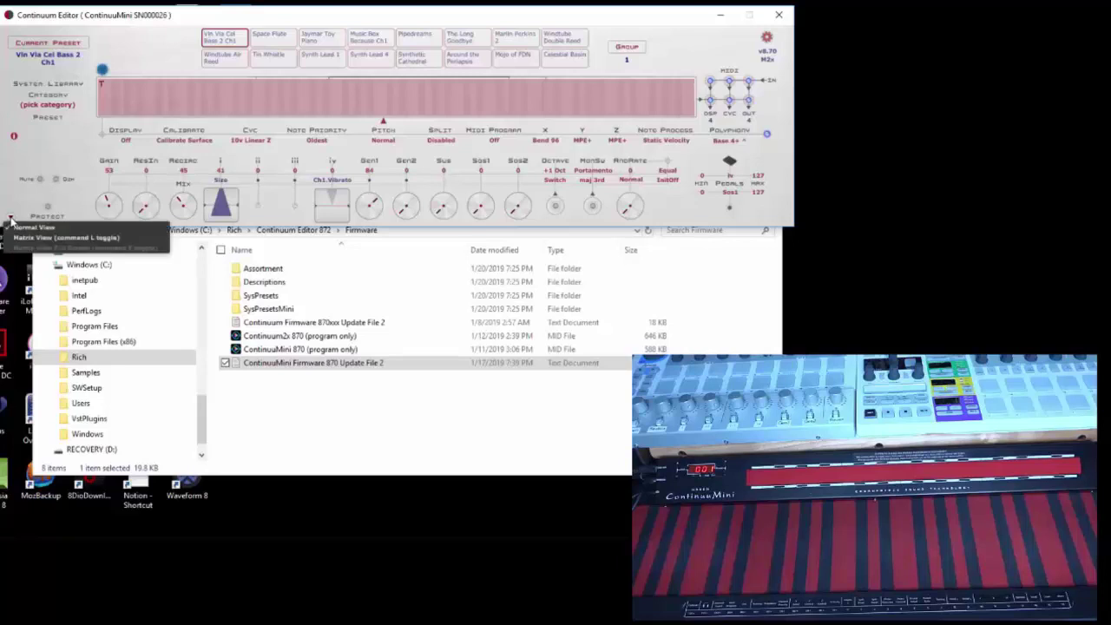
pyautogui.click(36, 237)
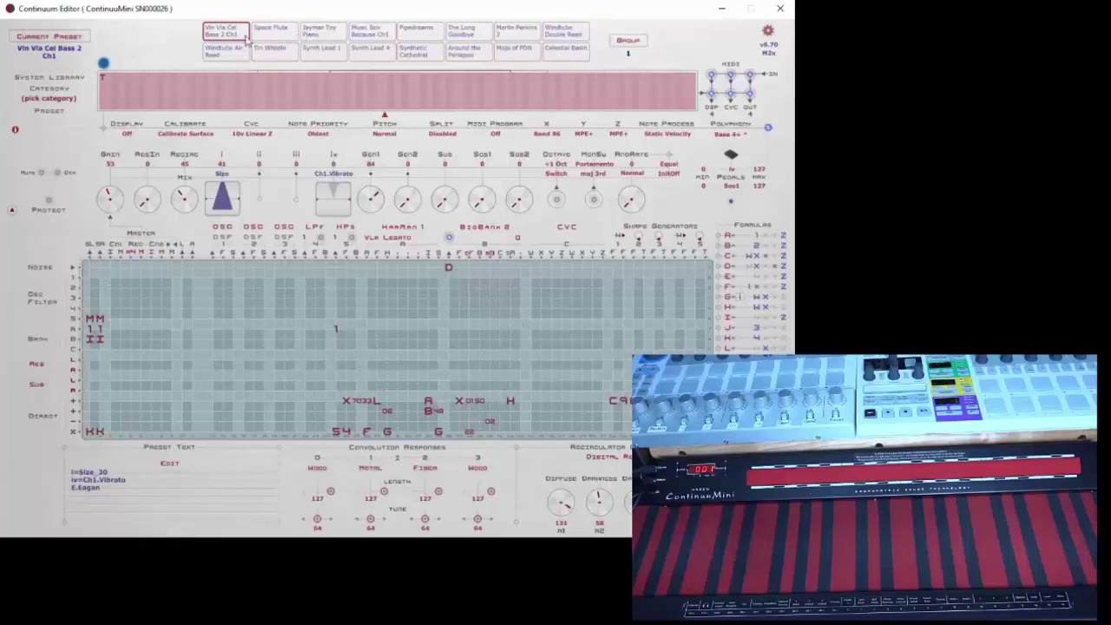
# Load Celestial Basin, after checking categories and briefly returning to Vln Vla Cel Bass 2 Ch1.
pyautogui.click(44, 99)
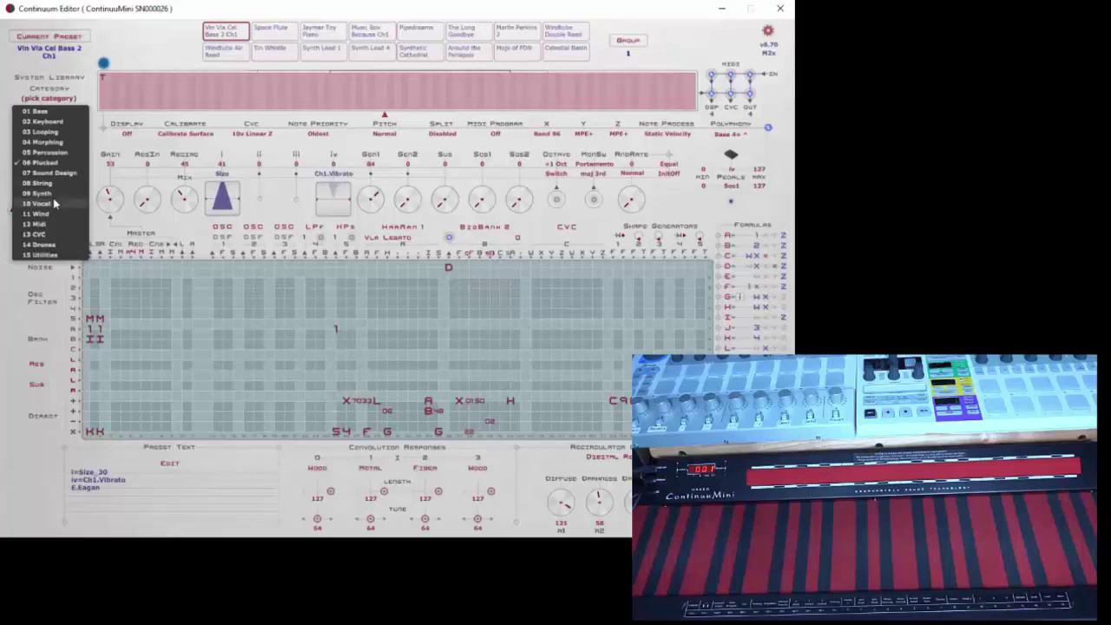
pyautogui.click(317, 15)
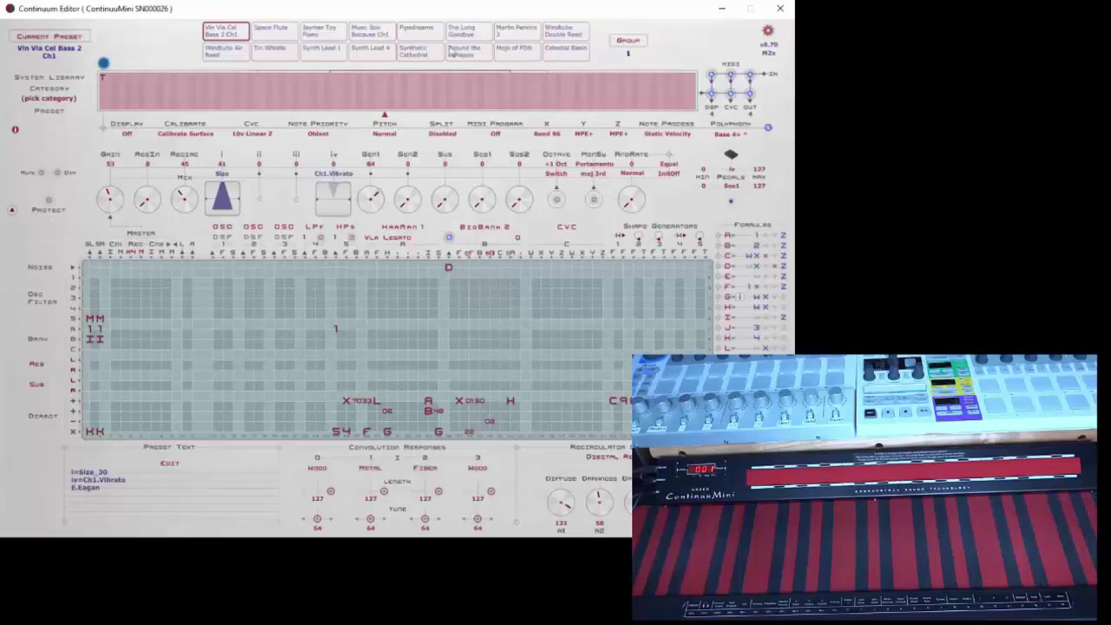
pyautogui.click(564, 54)
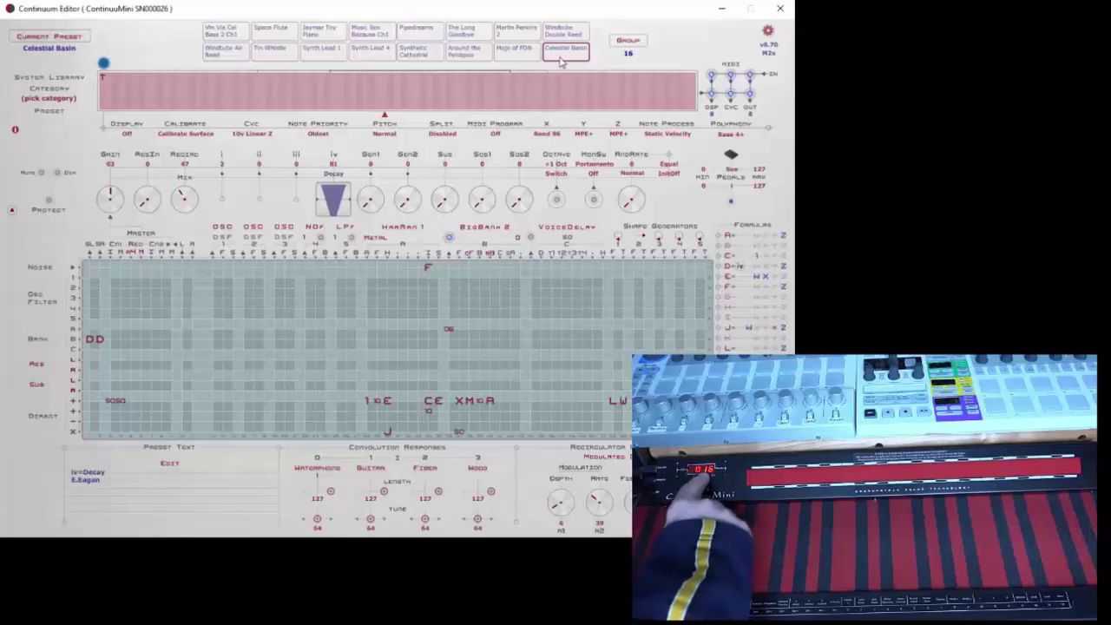
pyautogui.click(239, 36)
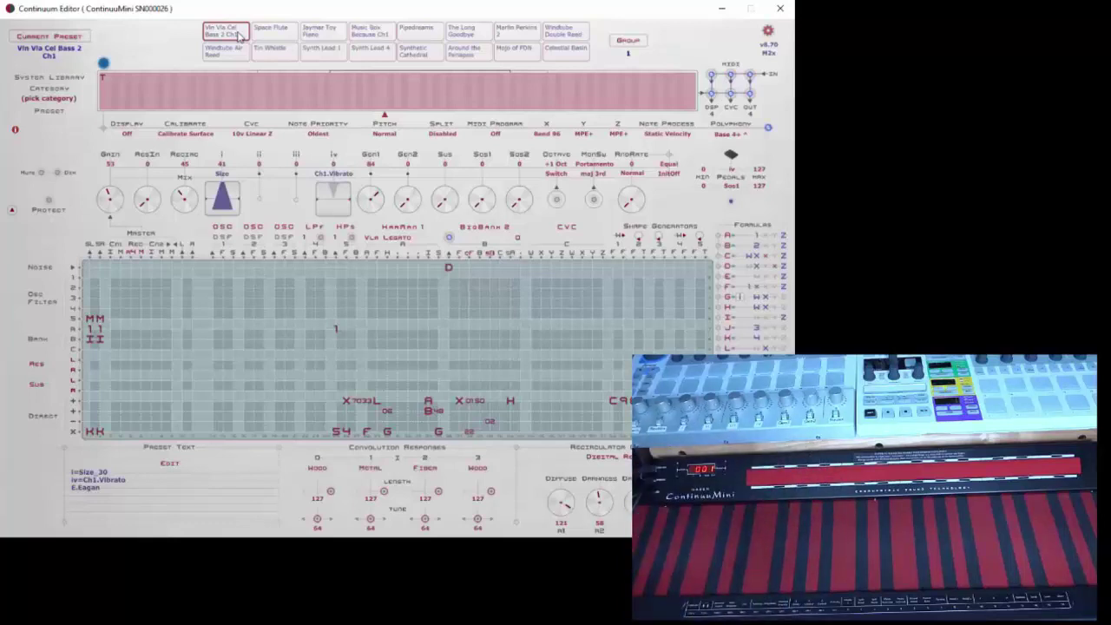
pyautogui.click(565, 49)
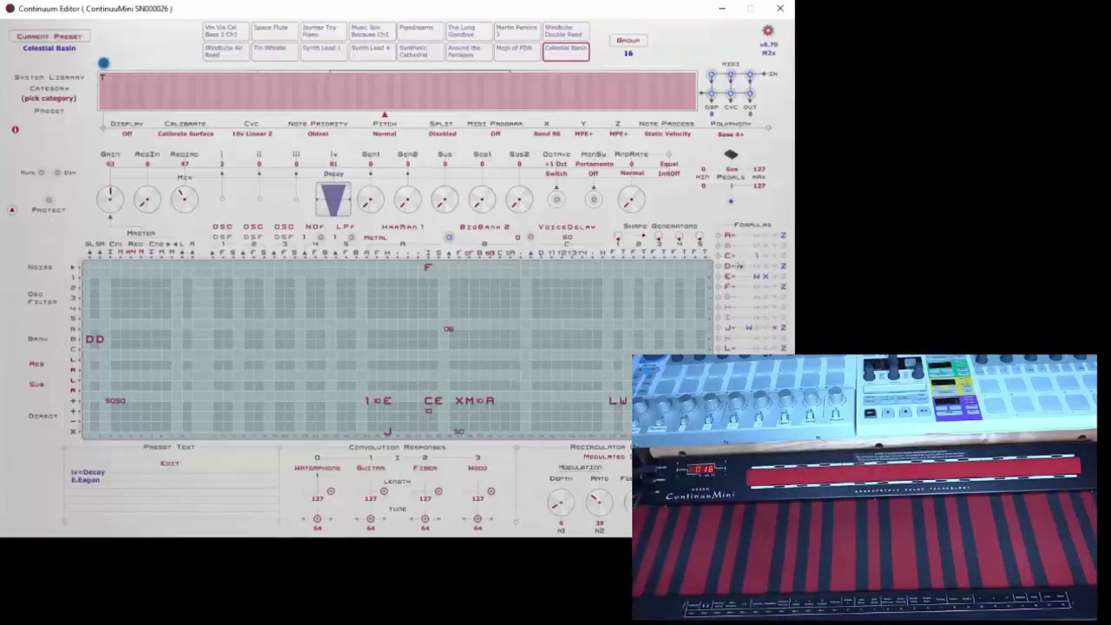
# Bring the Corrected Presets window into view and drag Hageum_Mono onto the editor.
pyautogui.click(341, 495)
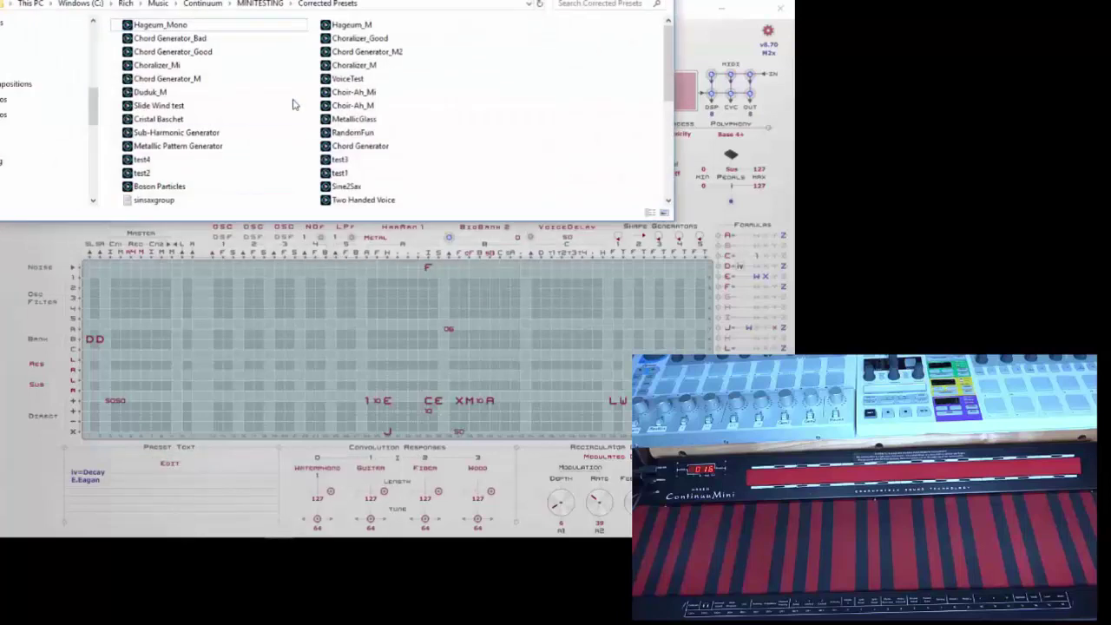
pyautogui.moveTo(244, 0); pyautogui.dragTo(356, 208)
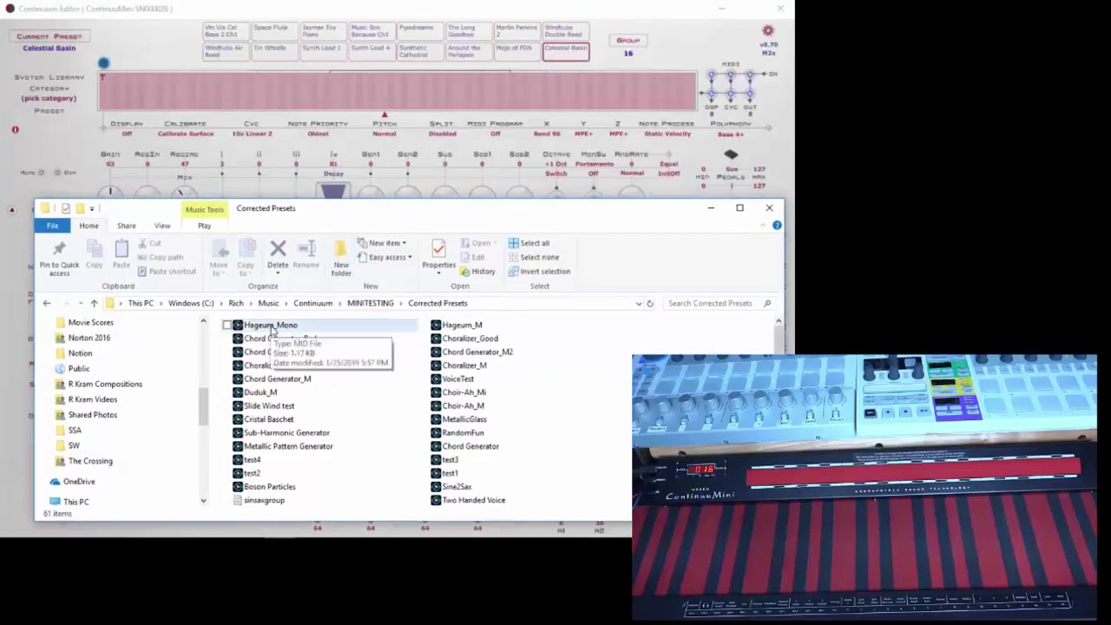
pyautogui.moveTo(273, 328); pyautogui.dragTo(567, 54)
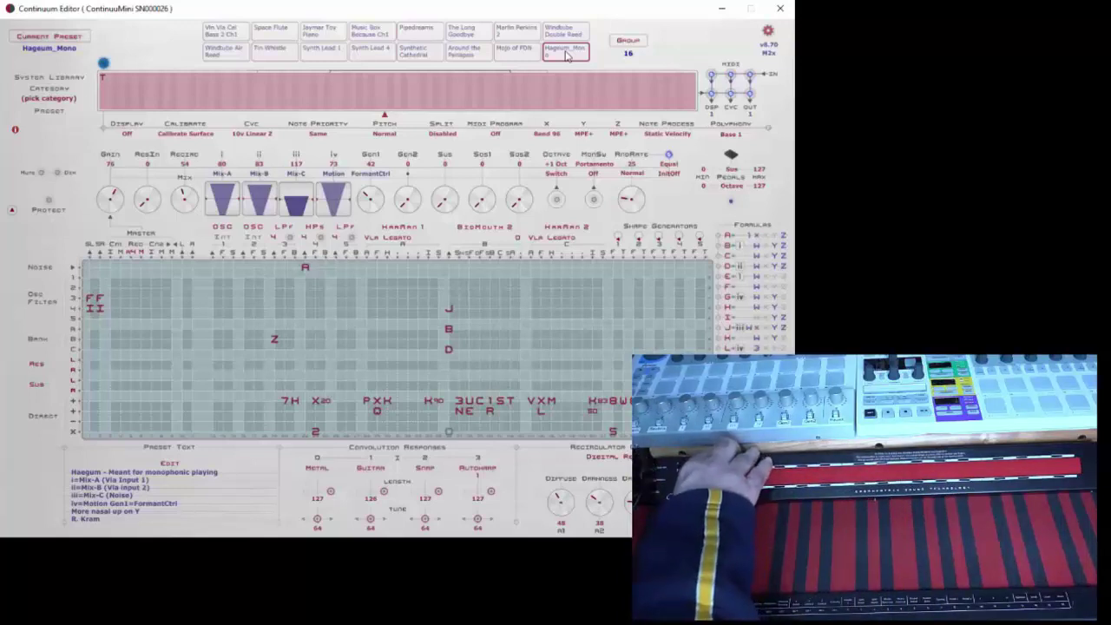
pyautogui.click(566, 56)
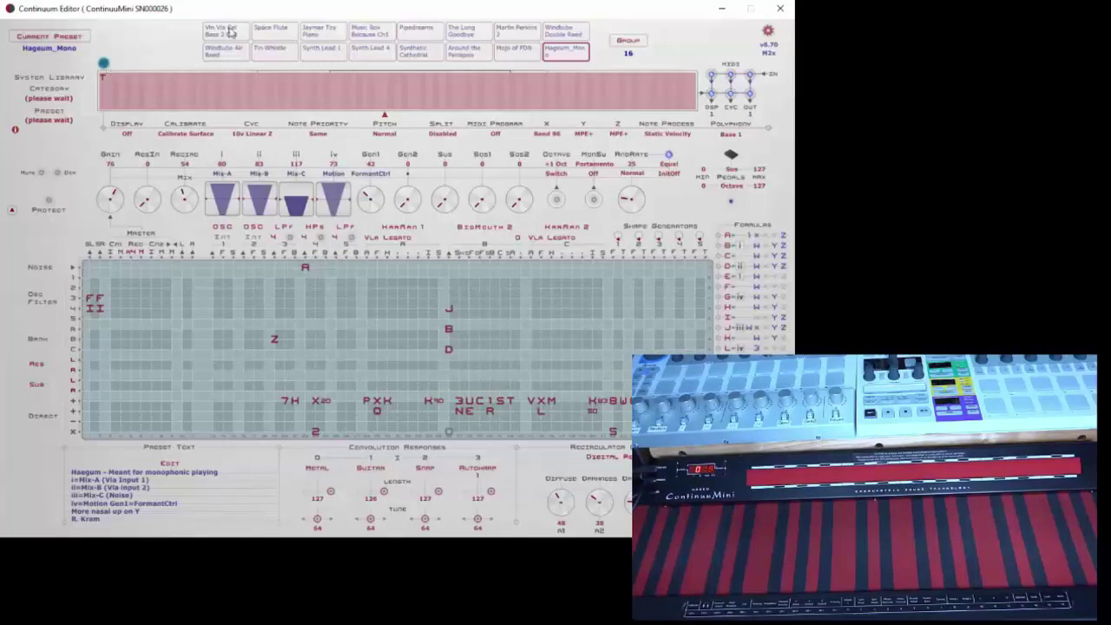
pyautogui.click(230, 33)
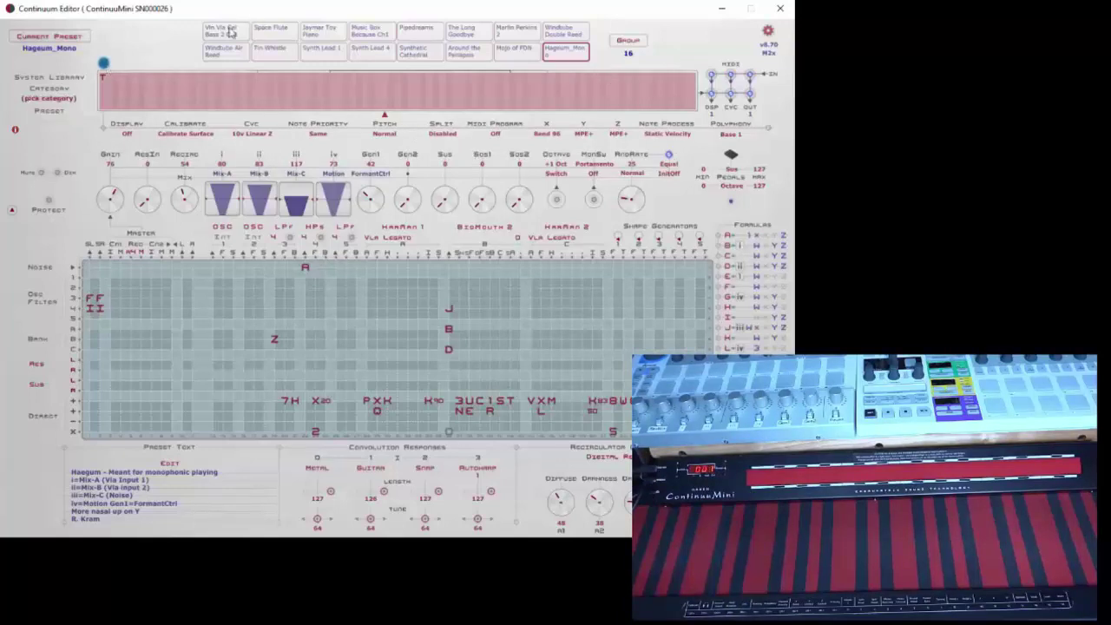
pyautogui.click(563, 54)
# Choose category 15 Utilities, passing 14 Drones, and list its presets.
pyautogui.click(50, 98)
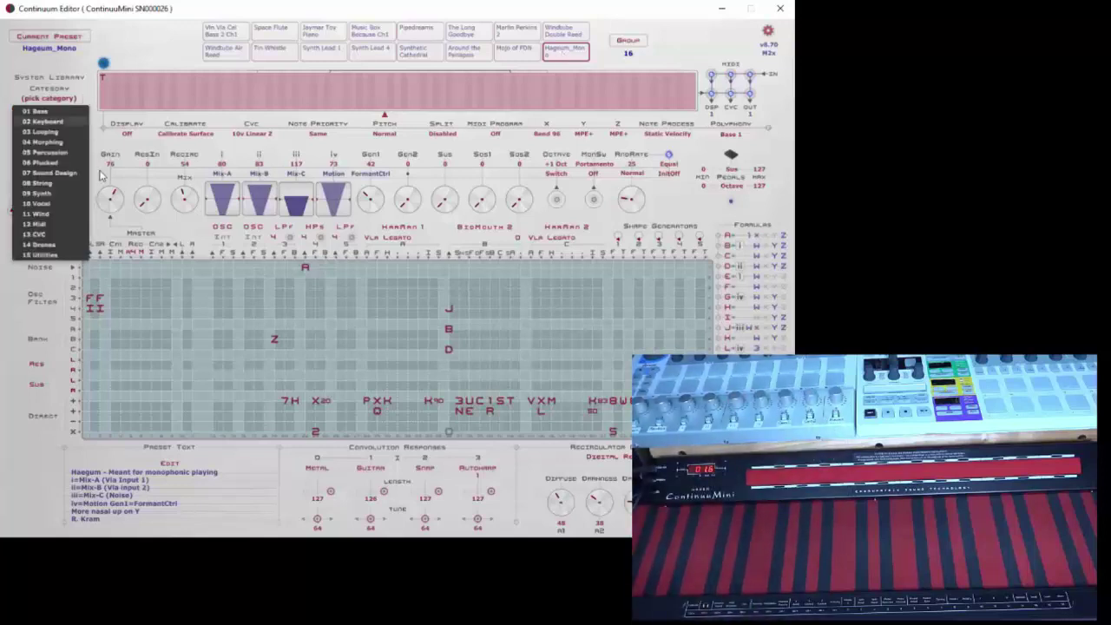
pyautogui.click(53, 246)
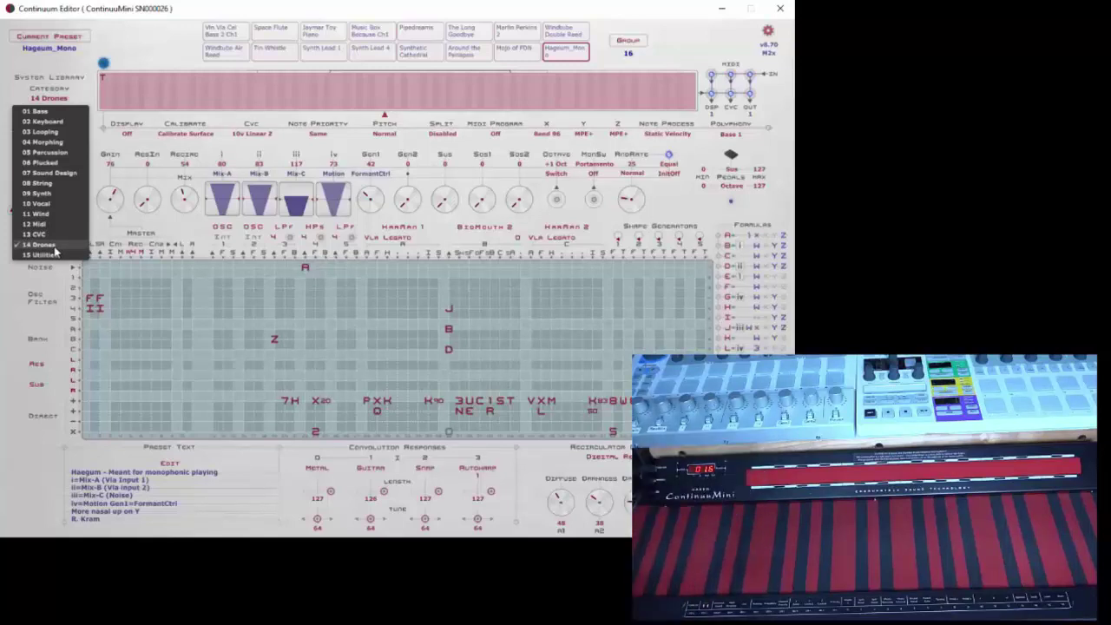
pyautogui.click(48, 255)
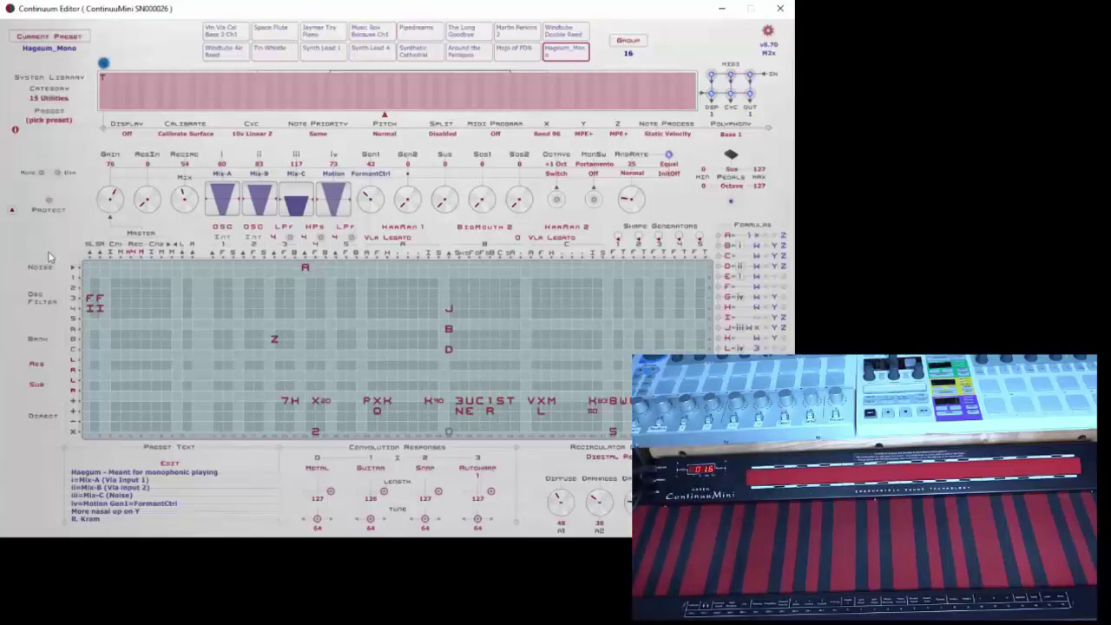
pyautogui.click(52, 120)
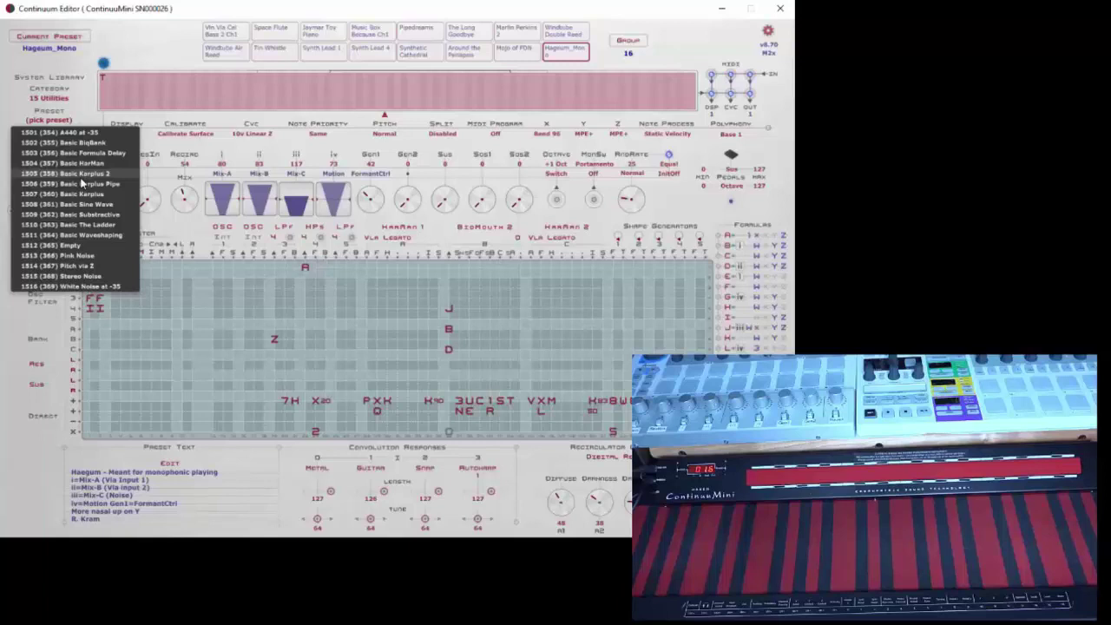
# Choose the 02 Keyboard category and load its Simple Organ preset.
pyautogui.click(52, 101)
pyautogui.click(52, 123)
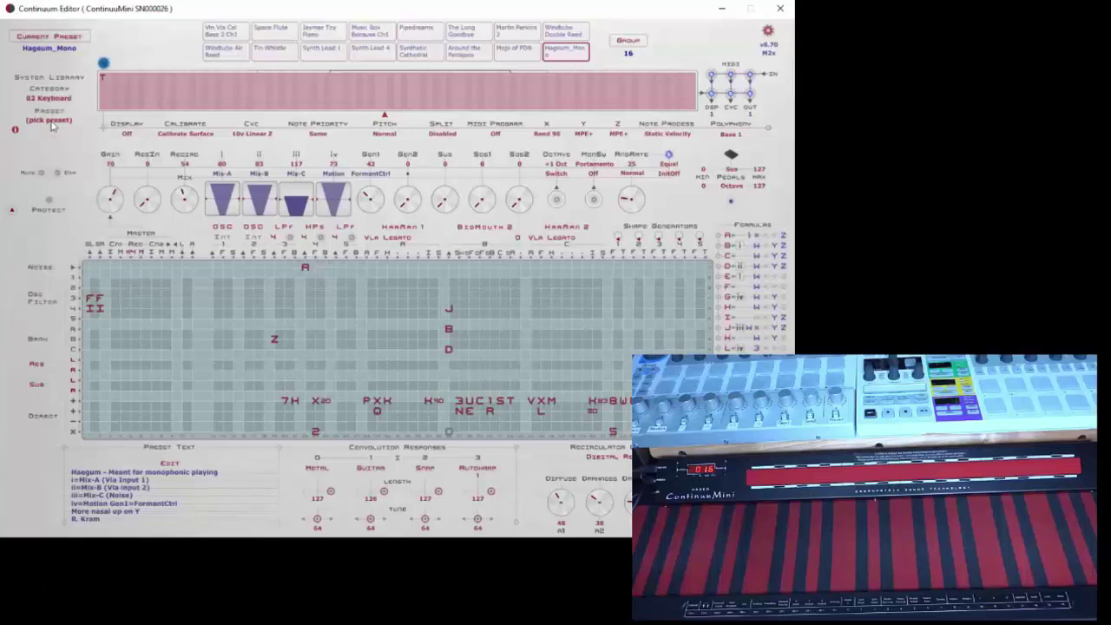
pyautogui.click(67, 119)
pyautogui.click(87, 257)
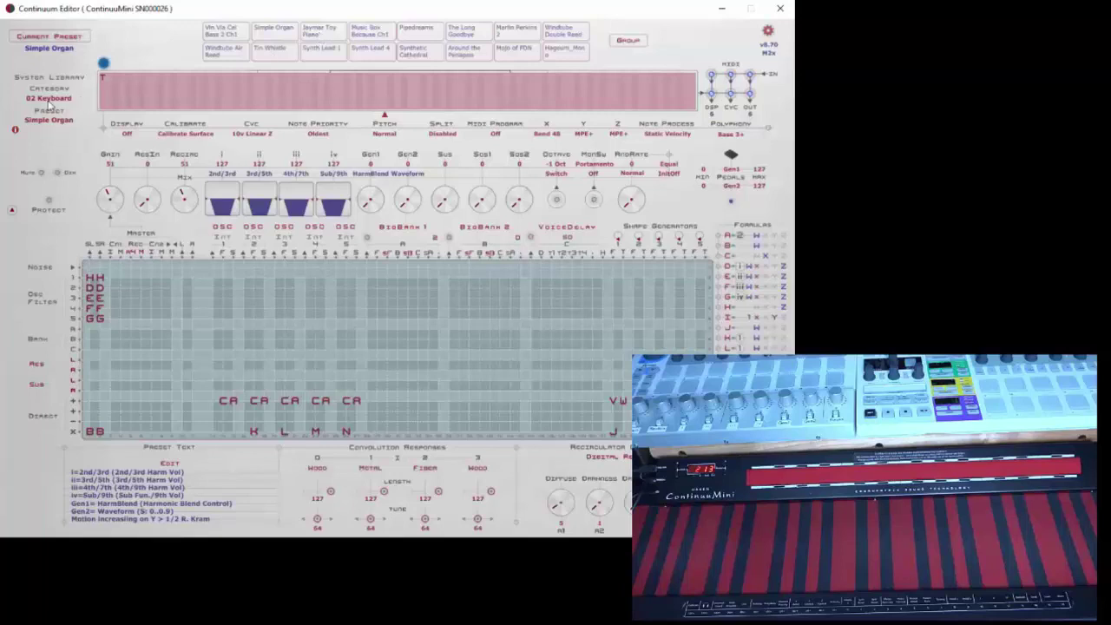
# Store 03 Looping's Cyncro Ecro in the Jaymar Toy Piano slot, then load Music Box Because Ch1.
pyautogui.click(51, 99)
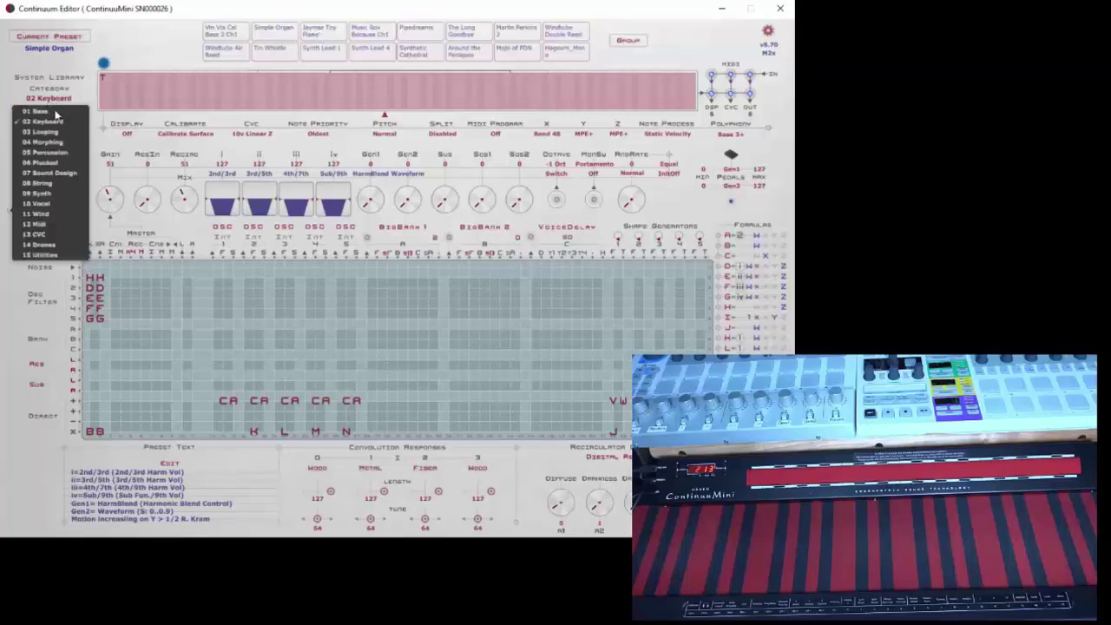
pyautogui.click(48, 132)
pyautogui.click(57, 121)
pyautogui.click(65, 153)
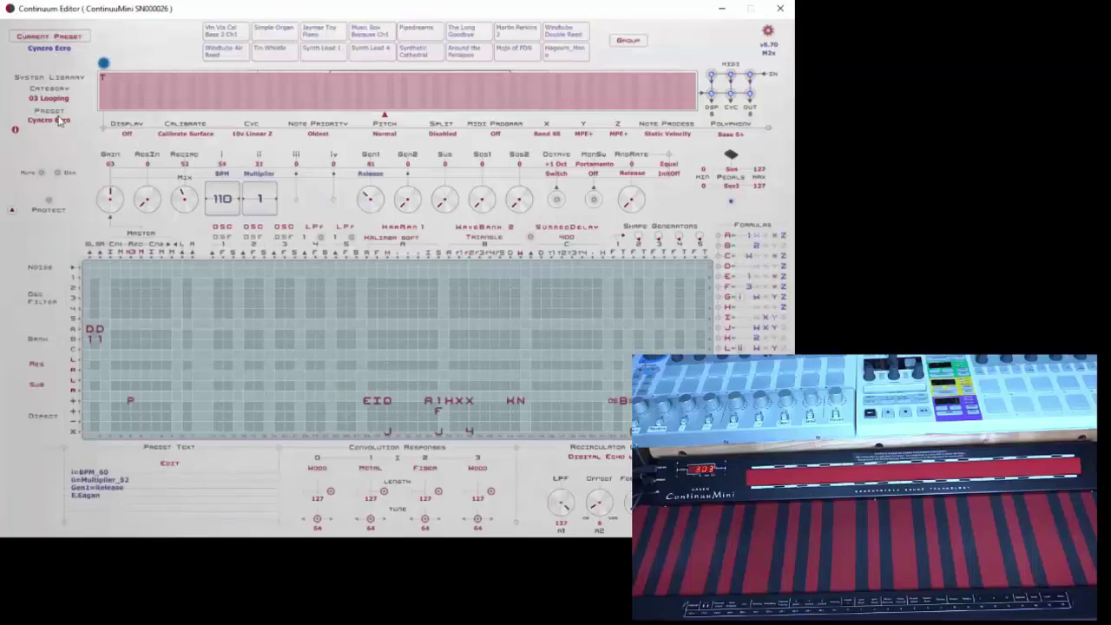
pyautogui.click(327, 35)
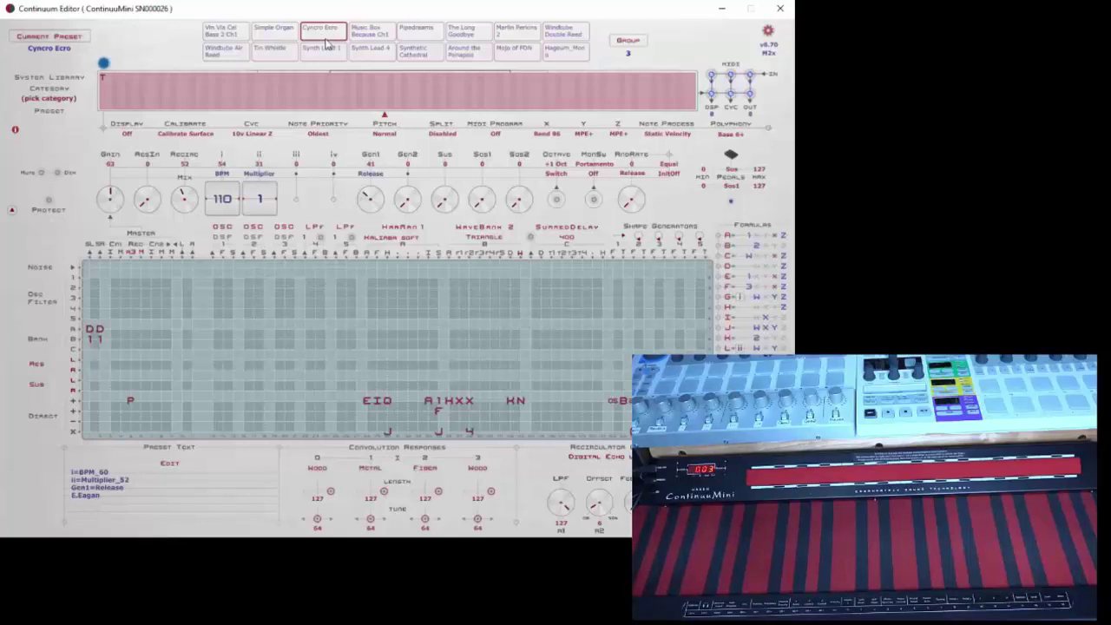
pyautogui.click(370, 31)
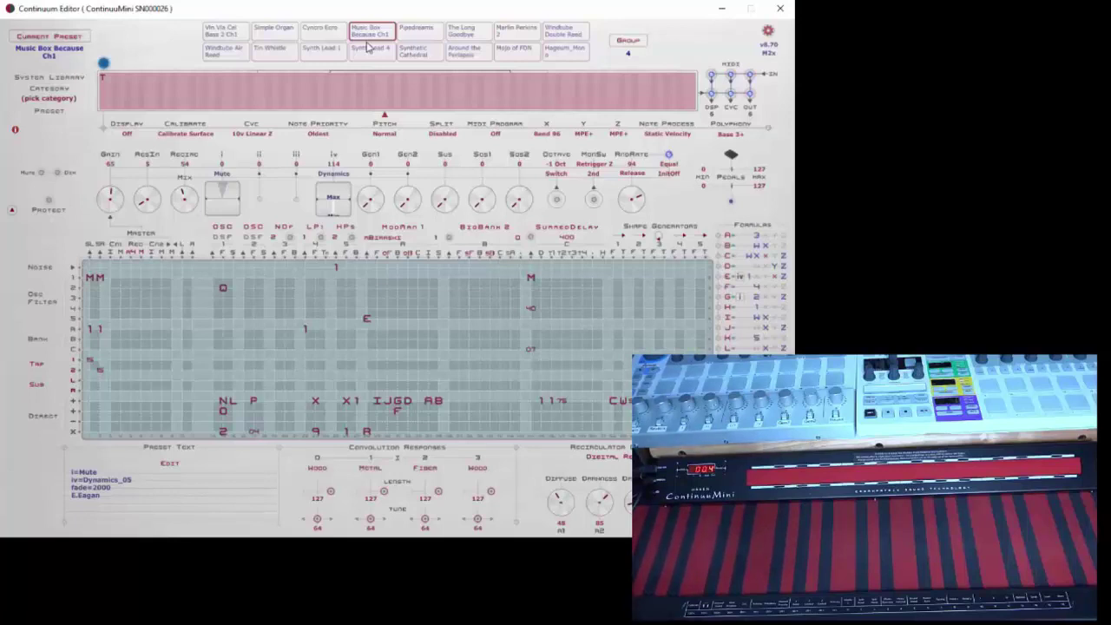
pyautogui.click(781, 11)
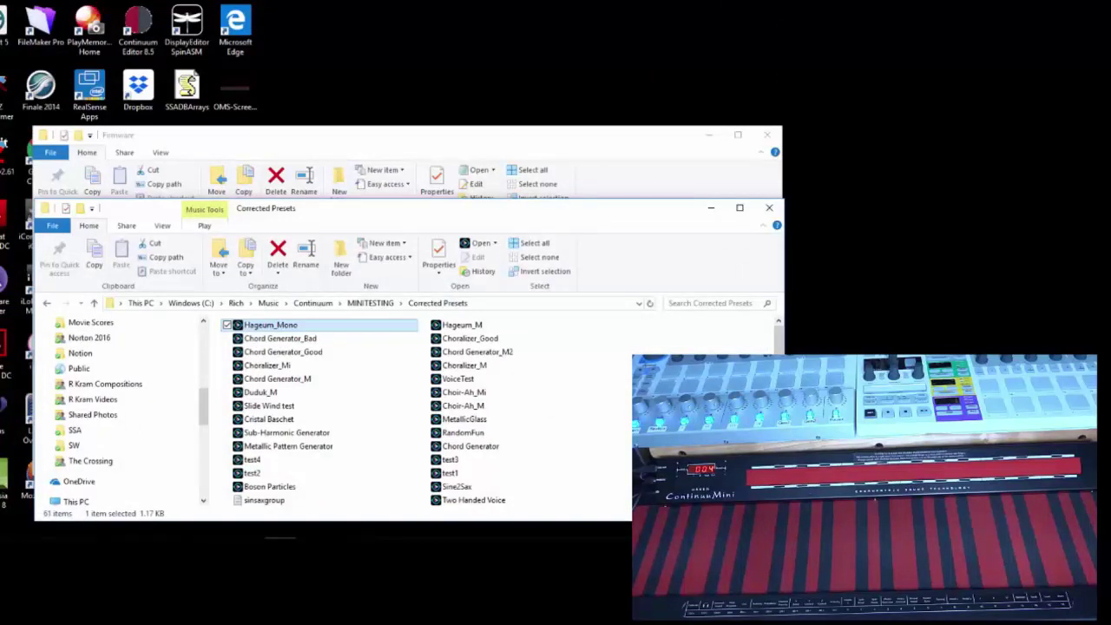
pyautogui.click(710, 208)
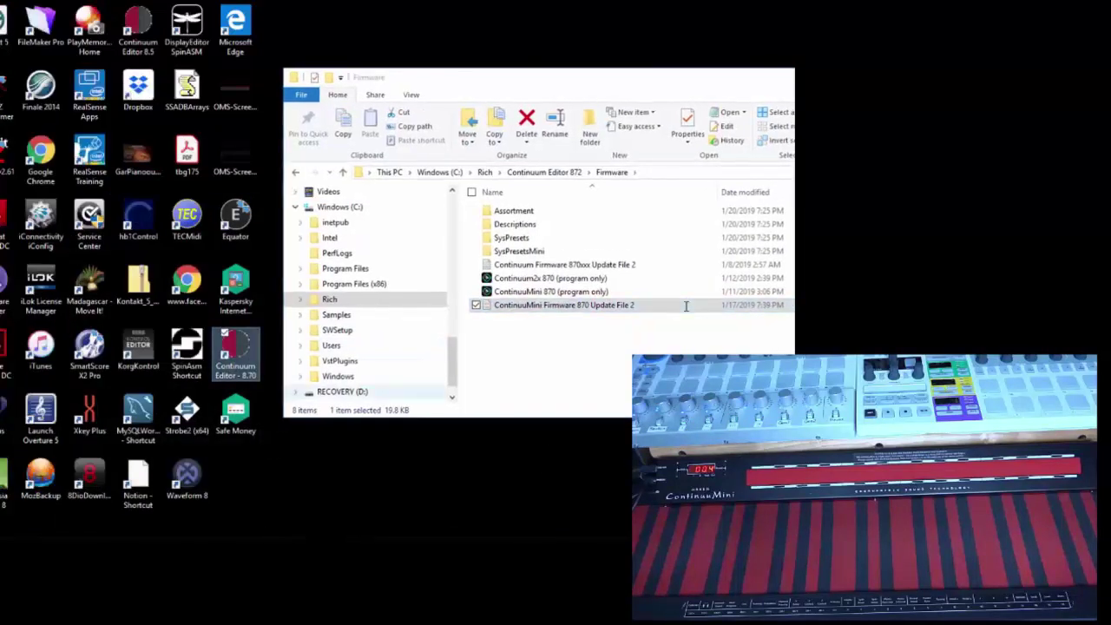
pyautogui.click(686, 306)
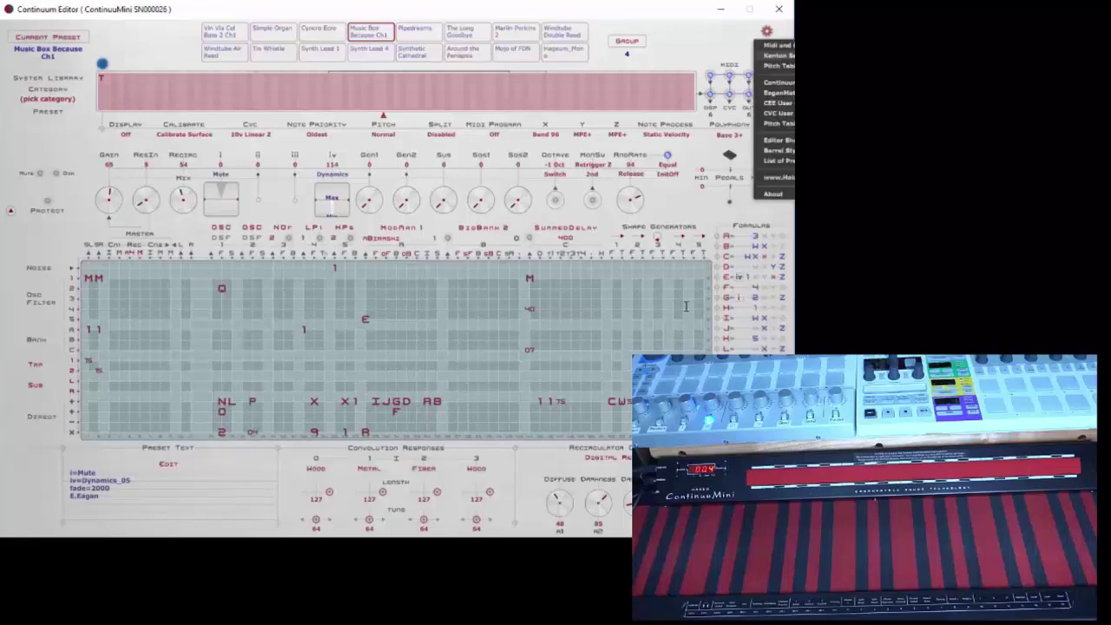
# Open Kenton Settings, assigning Reverb Mix to knob 2 and a new parameter to knob 3.
pyautogui.press('Down')
pyautogui.press('Down')
pyautogui.press('Return')
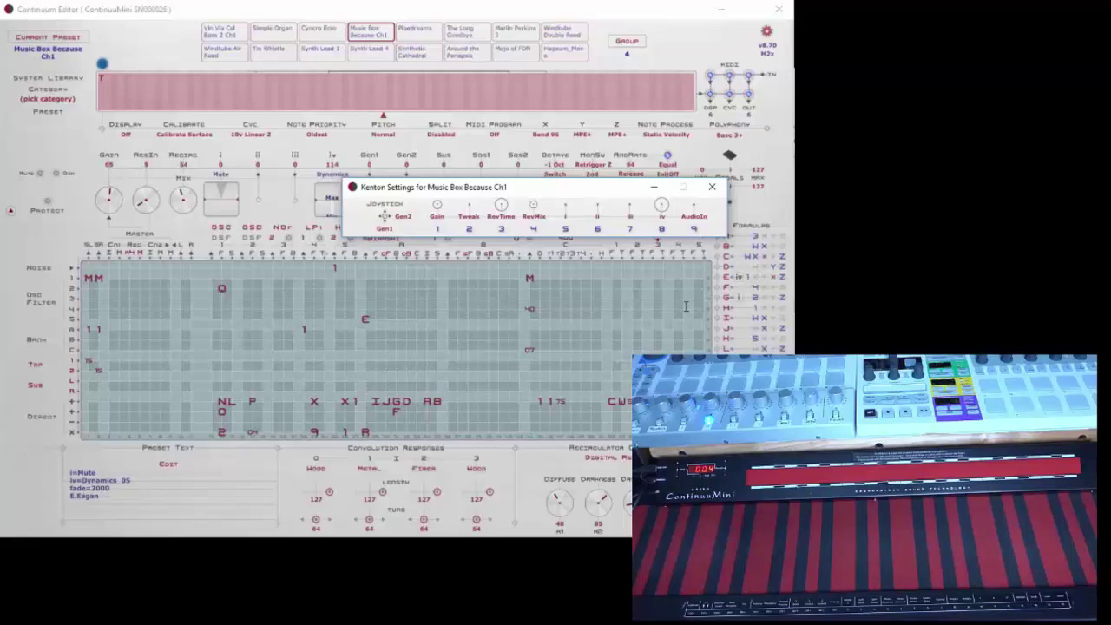
pyautogui.click(437, 216)
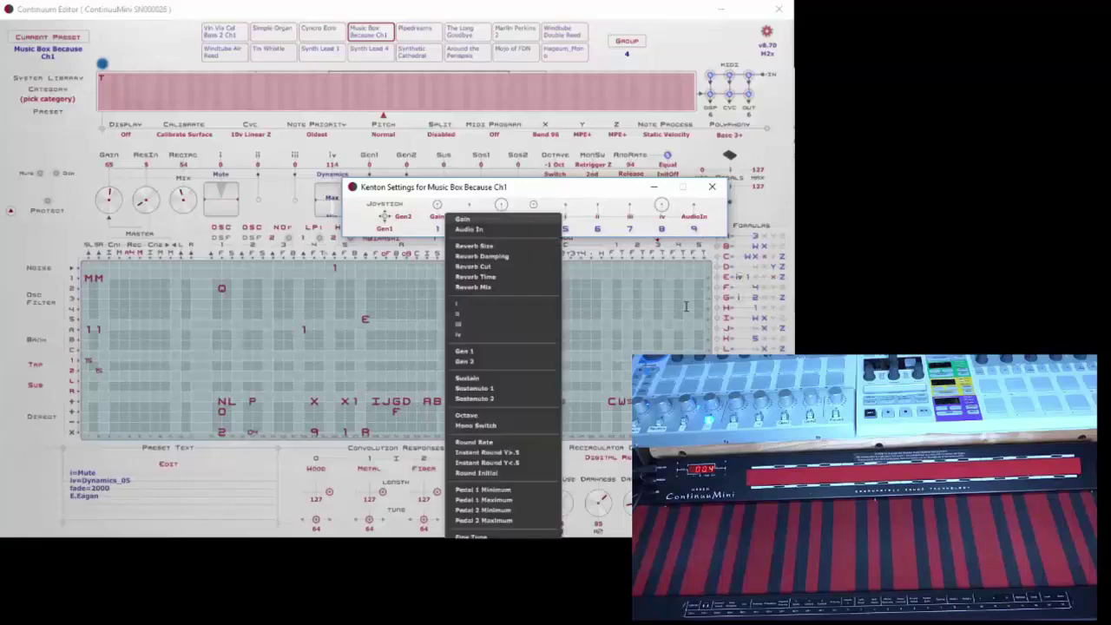
pyautogui.press('Down')
pyautogui.press('Down')
pyautogui.press('Down')
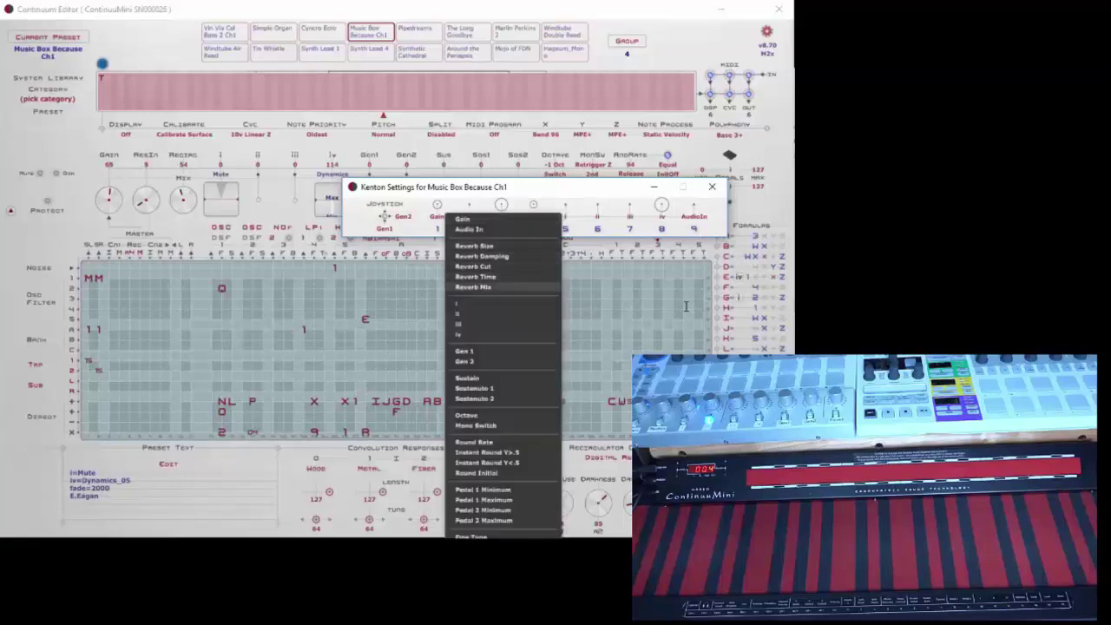
pyautogui.press('Return')
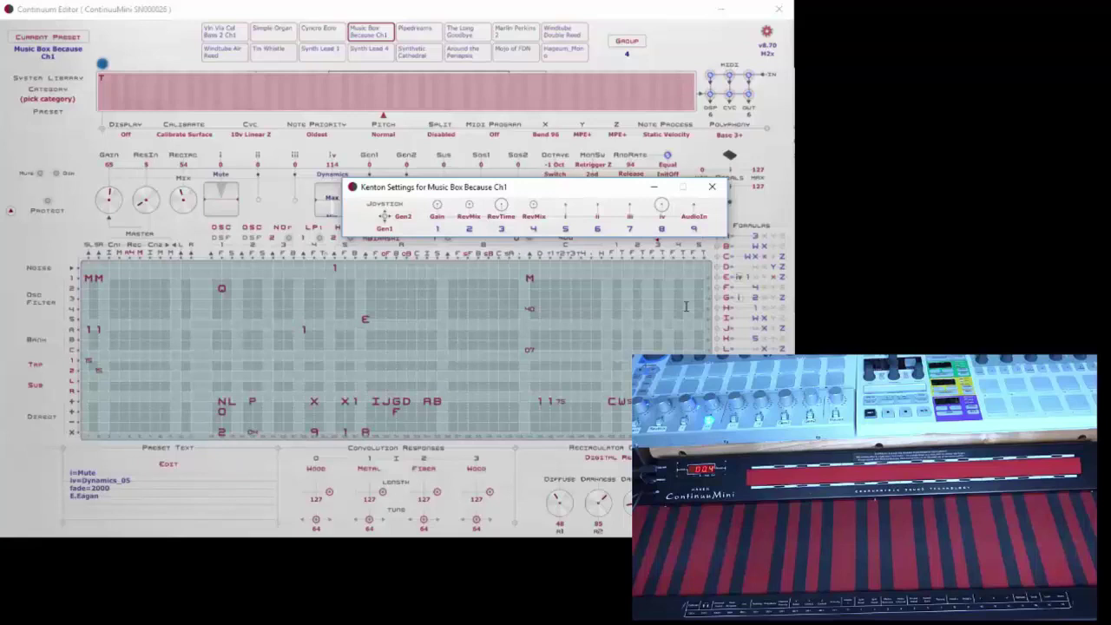
pyautogui.press('Return')
pyautogui.press('Down')
pyautogui.press('Down')
pyautogui.press('Return')
# Set the parameter choices for Kenton knobs 4 and 5.
pyautogui.press('Tab')
pyautogui.press('Return')
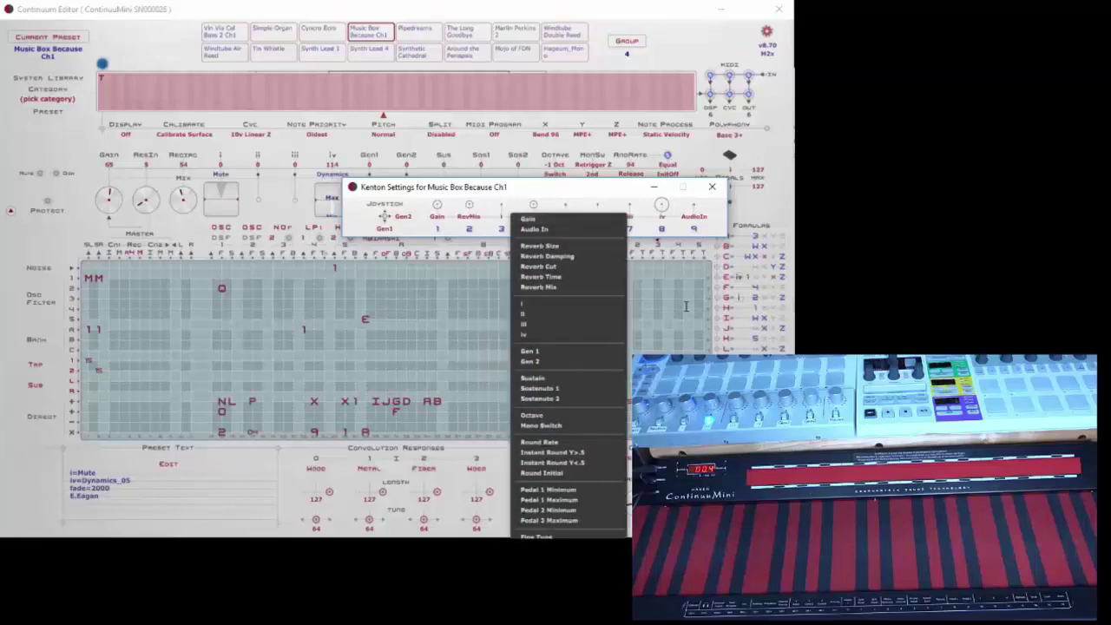
pyautogui.press('Down')
pyautogui.press('Down')
pyautogui.press('Down')
pyautogui.press('Up')
pyautogui.press('Up')
pyautogui.press('Return')
pyautogui.press('Tab')
pyautogui.press('Return')
pyautogui.press('Down')
pyautogui.press('Down')
pyautogui.press('Down')
# Assign iv to Kenton knob 6.
pyautogui.press('Return')
pyautogui.press('Tab')
pyautogui.press('Return')
pyautogui.press('Down')
pyautogui.press('Down')
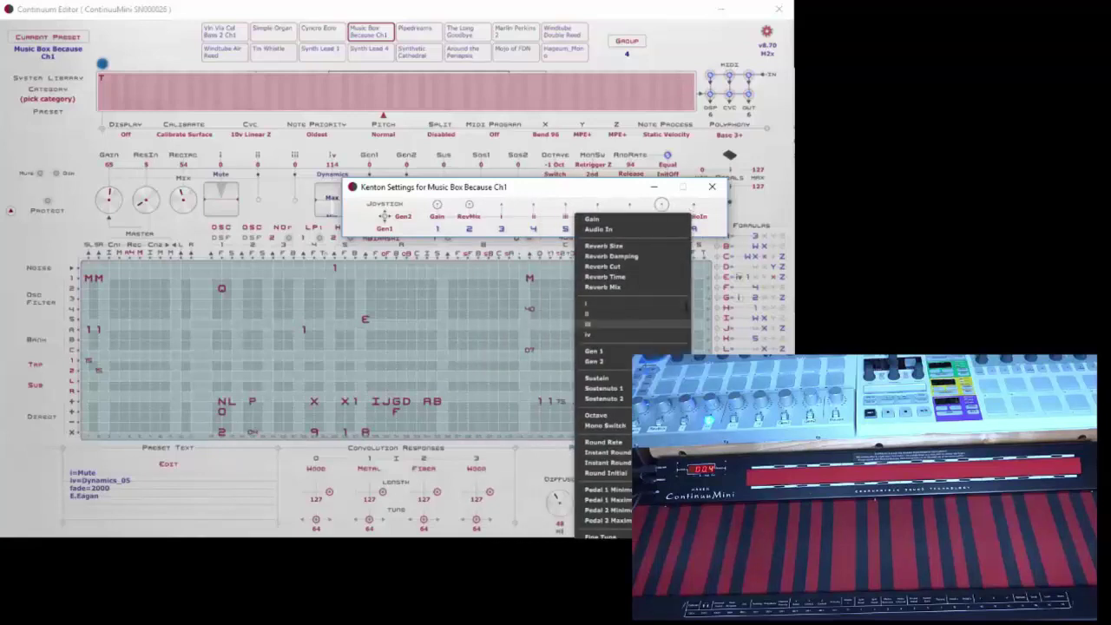
pyautogui.press('Down')
pyautogui.press('Return')
pyautogui.press('Tab')
# Assign Gen1 to Kenton knob 7 and close Kenton Settings.
pyautogui.press('Return')
pyautogui.press('Down')
pyautogui.press('Down')
pyautogui.press('Return')
pyautogui.press('Tab')
pyautogui.press('Return')
pyautogui.press('Up')
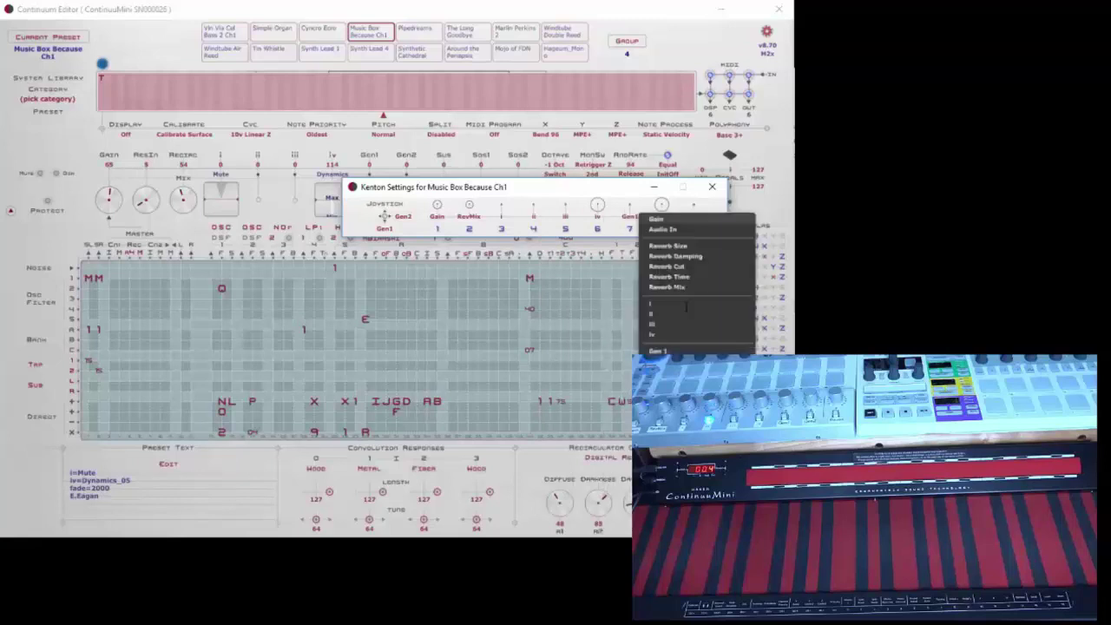
pyautogui.press('Down')
pyautogui.press('Down')
pyautogui.press('Down')
pyautogui.press('Down')
pyautogui.press('Down')
pyautogui.press('Down')
pyautogui.press('Return')
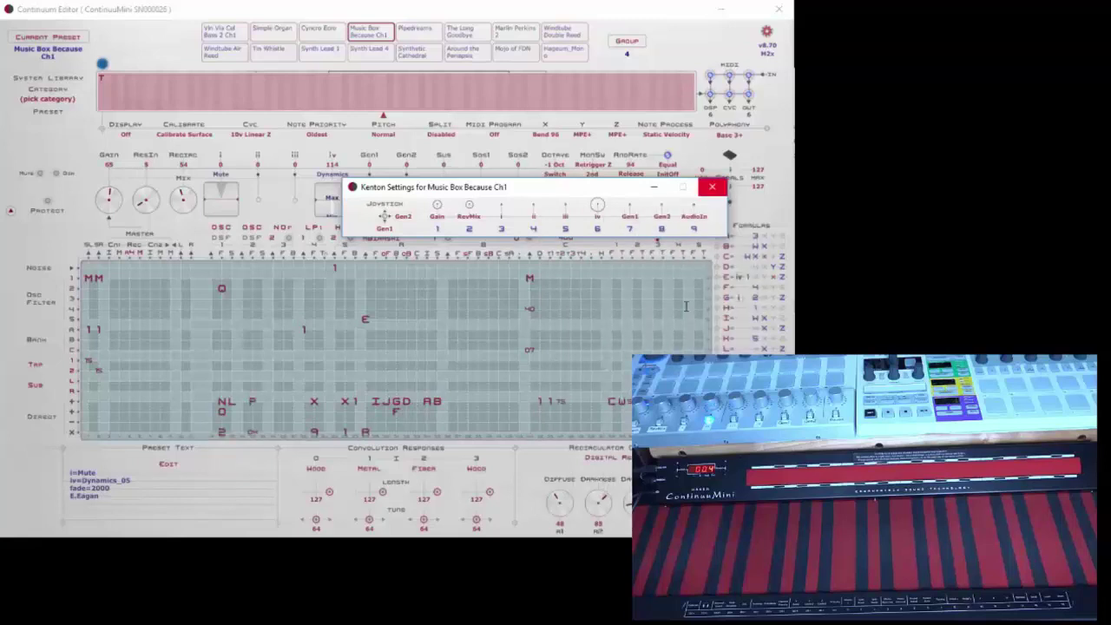
# Confirm the Kenton connection in MIDI and Global Settings, then close the Kenton and settings windows.
pyautogui.press('Return')
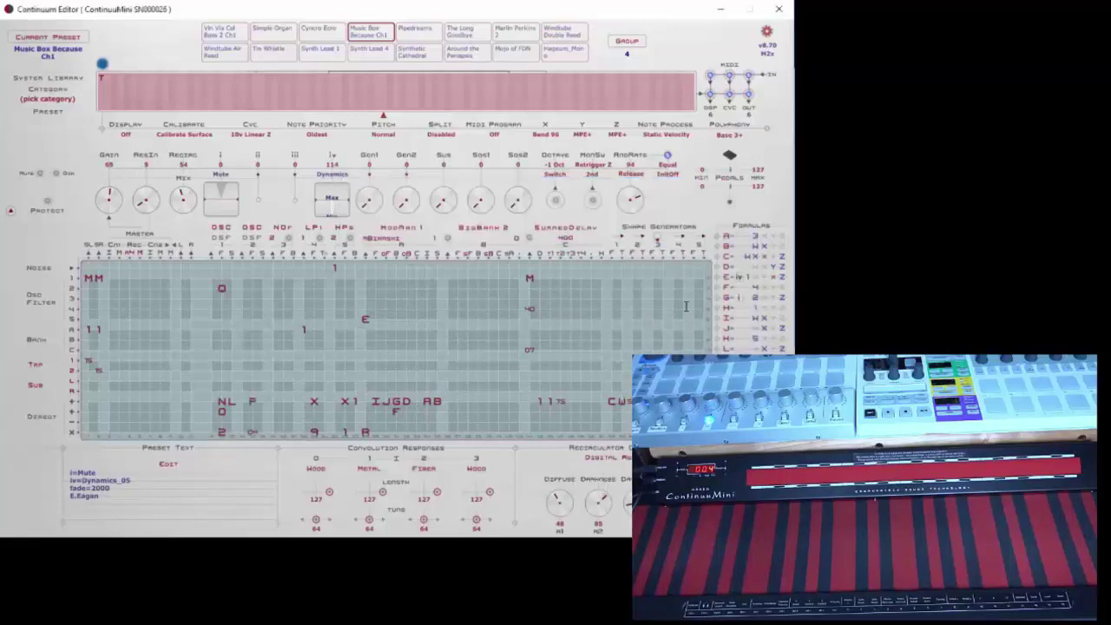
pyautogui.press('Down')
pyautogui.press('Down')
pyautogui.press('Down')
pyautogui.press('Return')
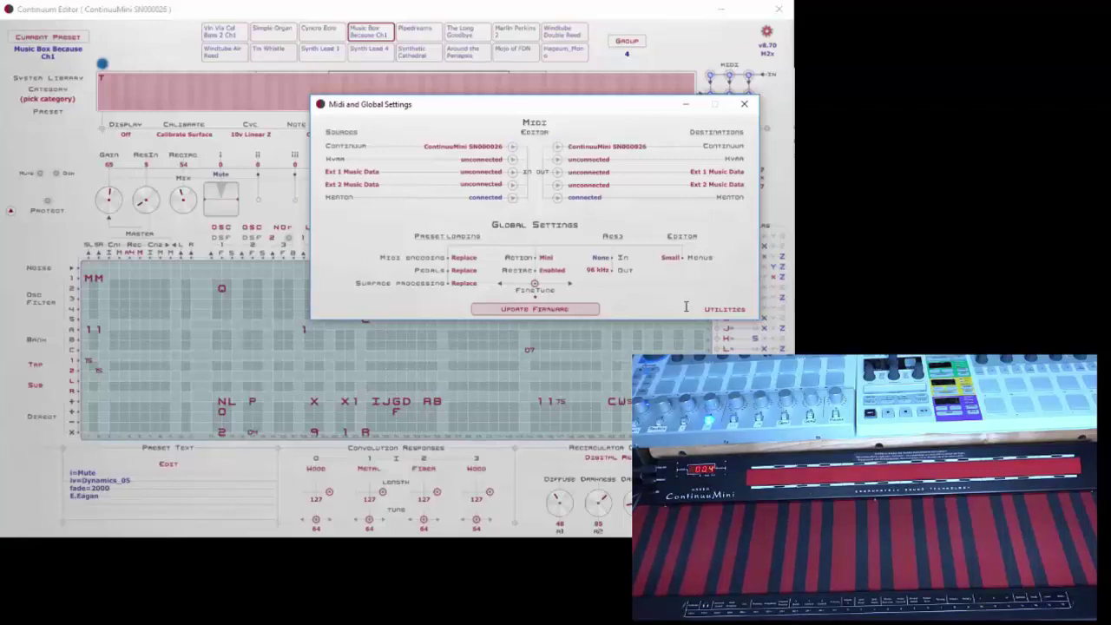
pyautogui.press('Escape')
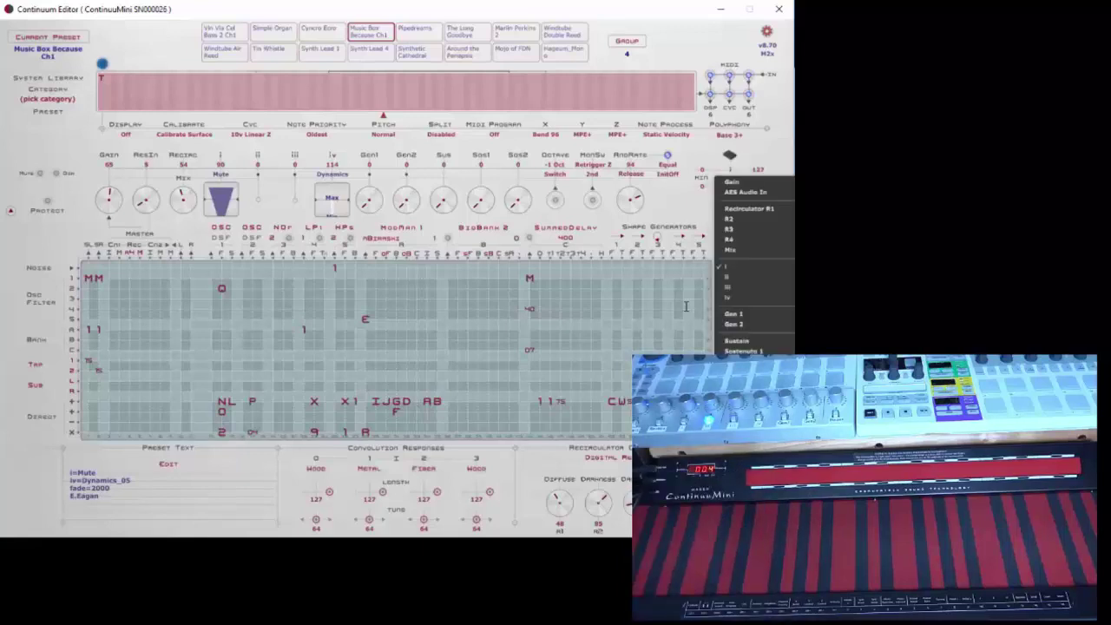
# Dismiss the pedal's parameter assignment list.
pyautogui.press('Escape')
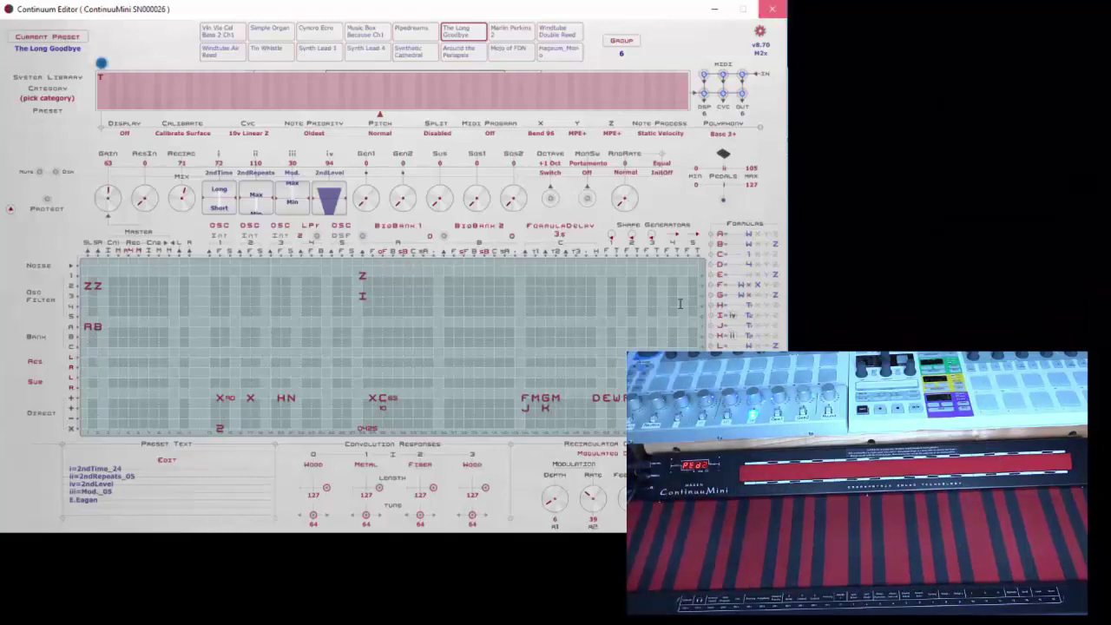
# Close the editor and relaunch Continuum Editor from the desktop.
pyautogui.hotkey('alt', 'F4')
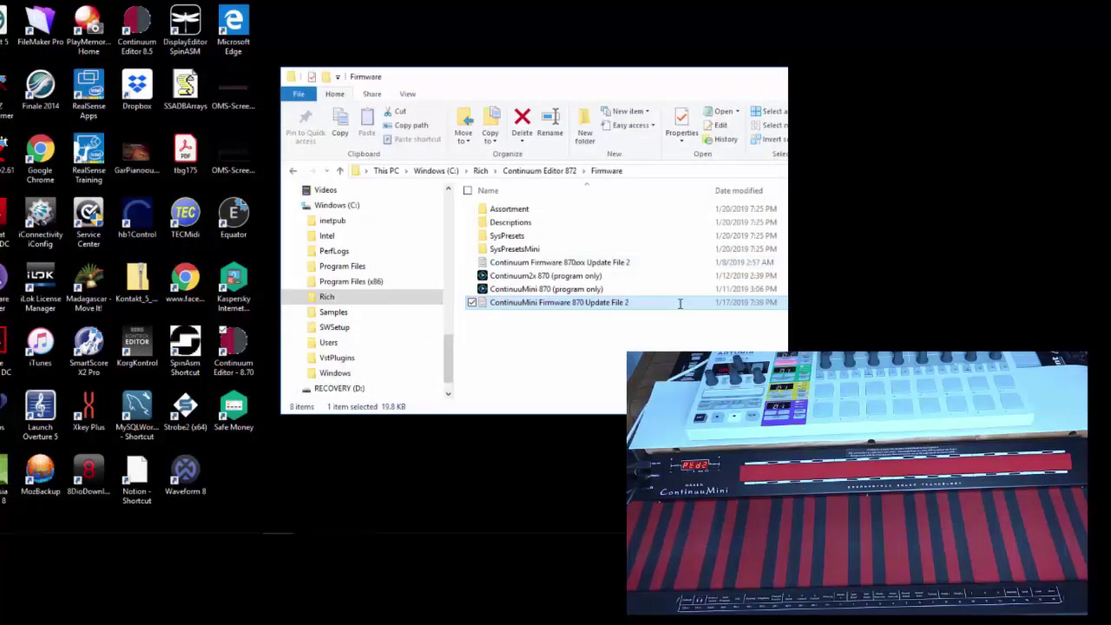
pyautogui.press('Return')
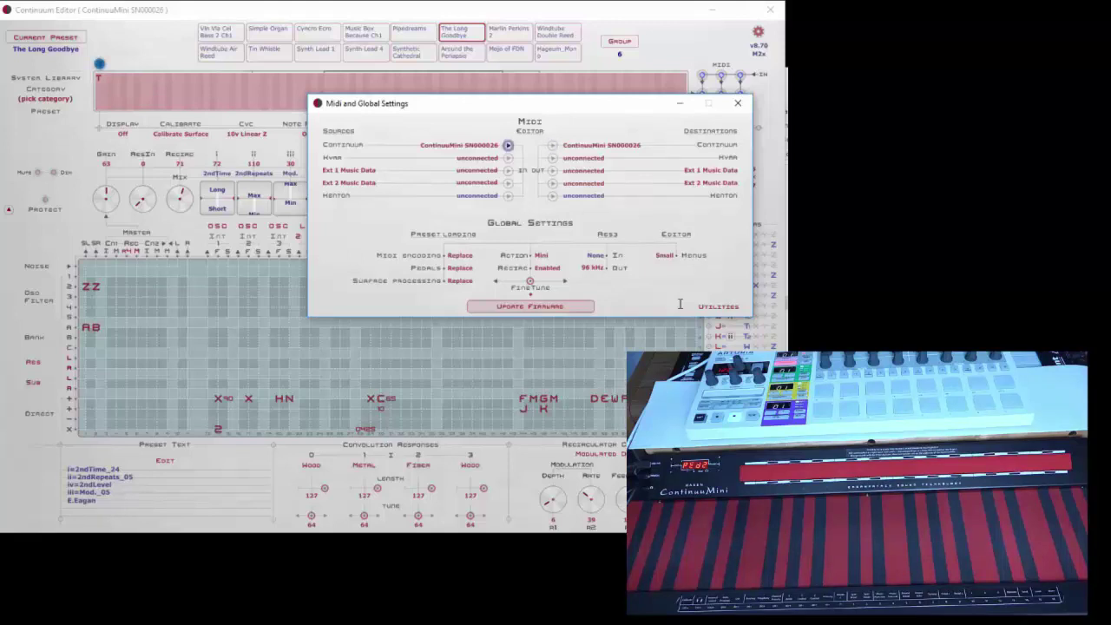
# Set Ext 1 to All Data with Arturia BeatStep Pro as its source.
pyautogui.click(349, 183)
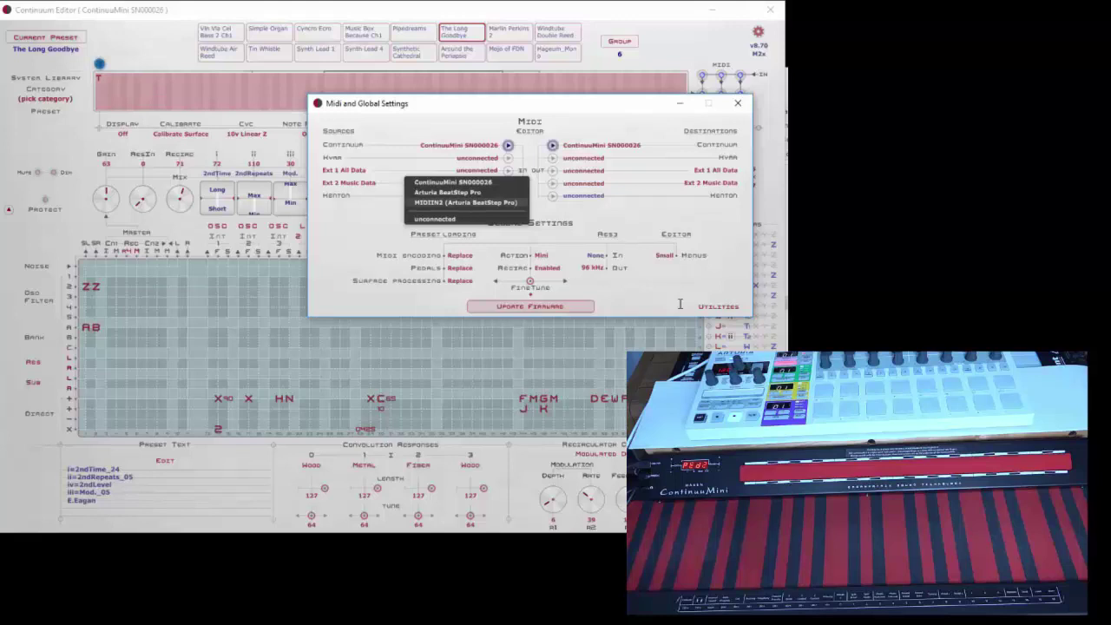
pyautogui.press('Return')
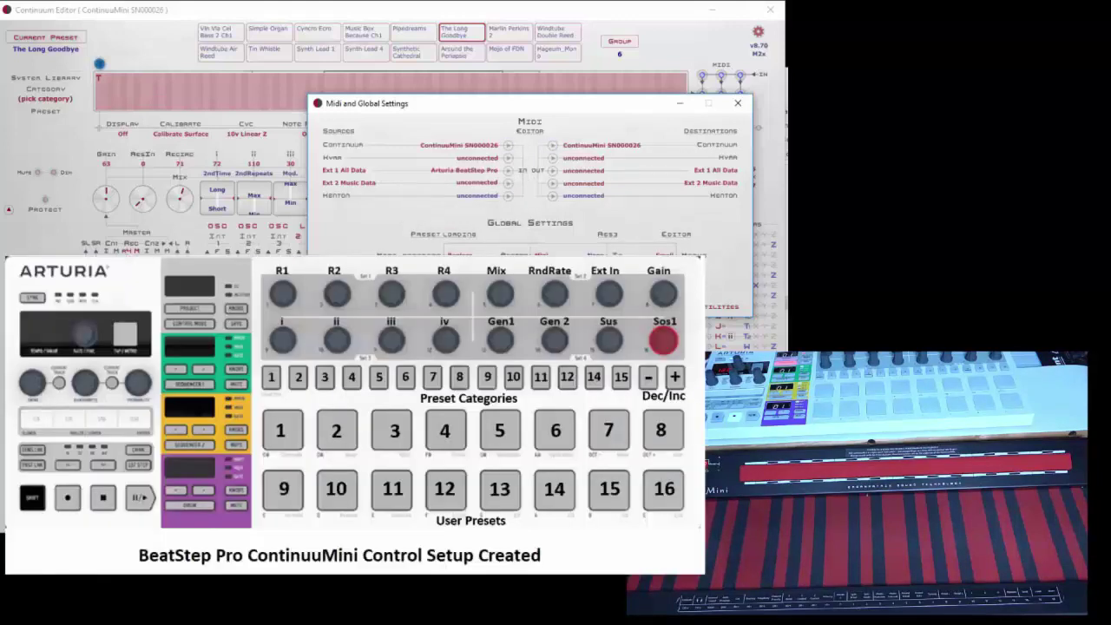
# Close the MIDI and Global Settings window to return to The Long Goodbye preset.
pyautogui.click(737, 103)
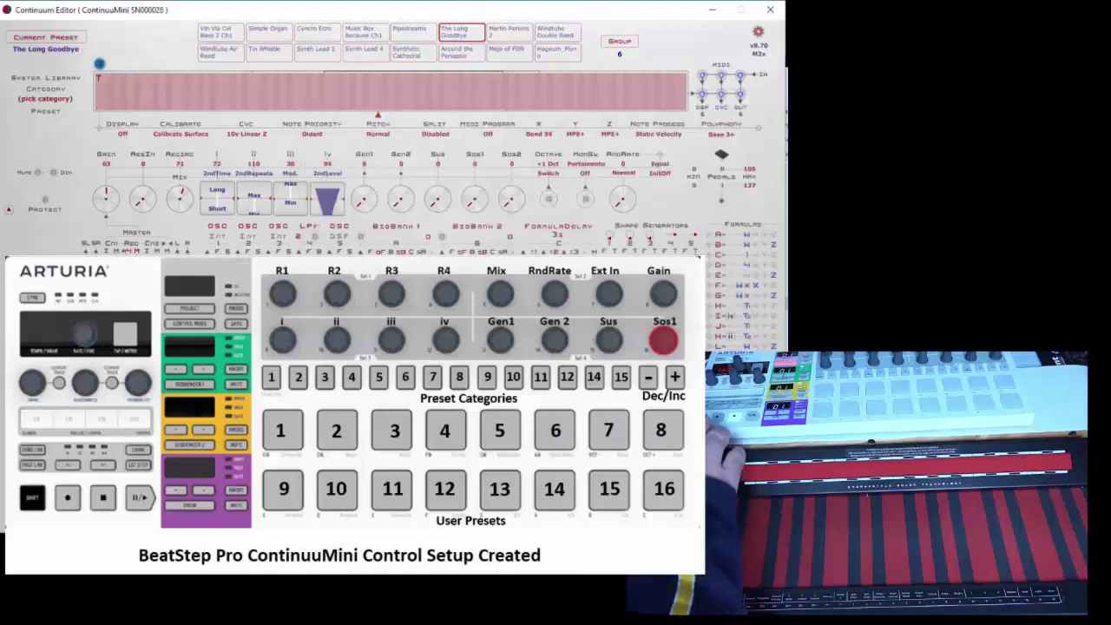